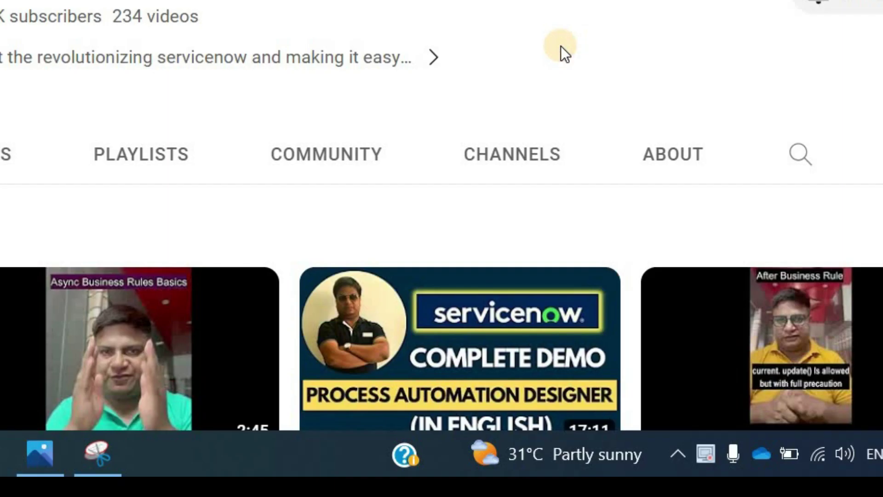
# Browse the ServiceNow 911 channel's videos, and switch to the Photos app to view the Zabbix playbook diagram.
pyautogui.scroll(-3, 541, 81)
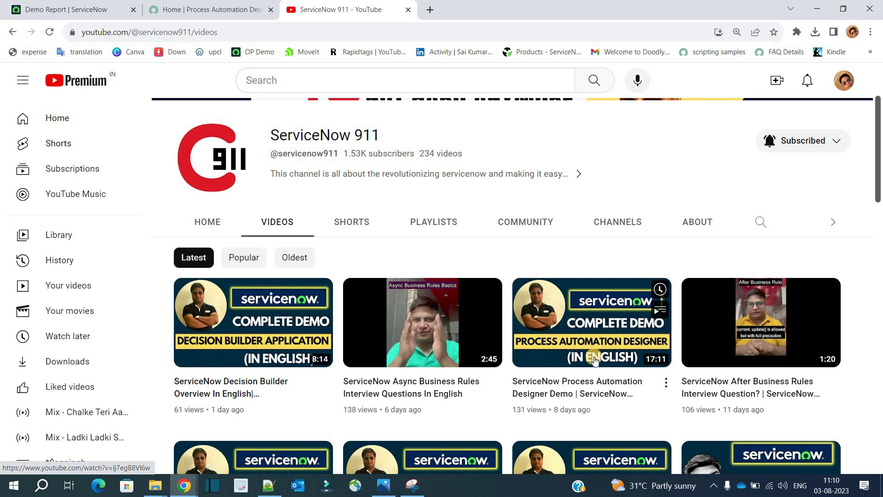
pyautogui.hotkey('alt', 'Tab')
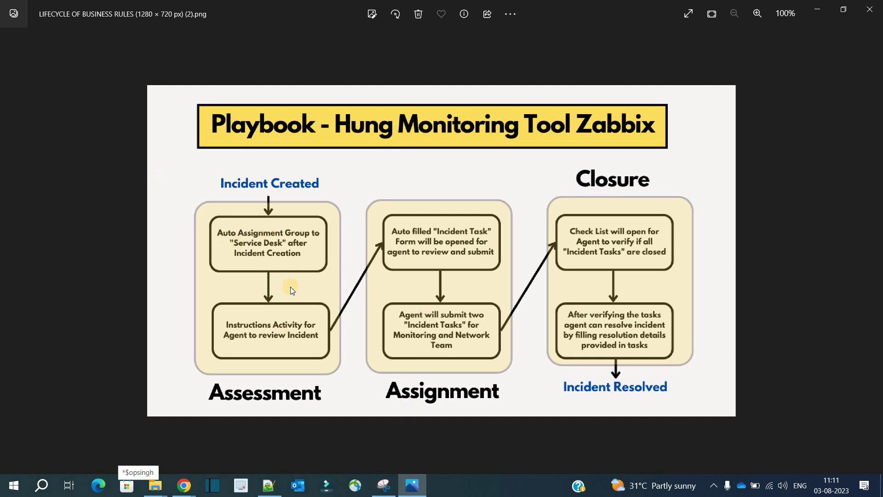
# Switch to Chrome and open Process Automation Designer from ServiceNow by filtering the navigator for "process auto".
pyautogui.click(184, 485)
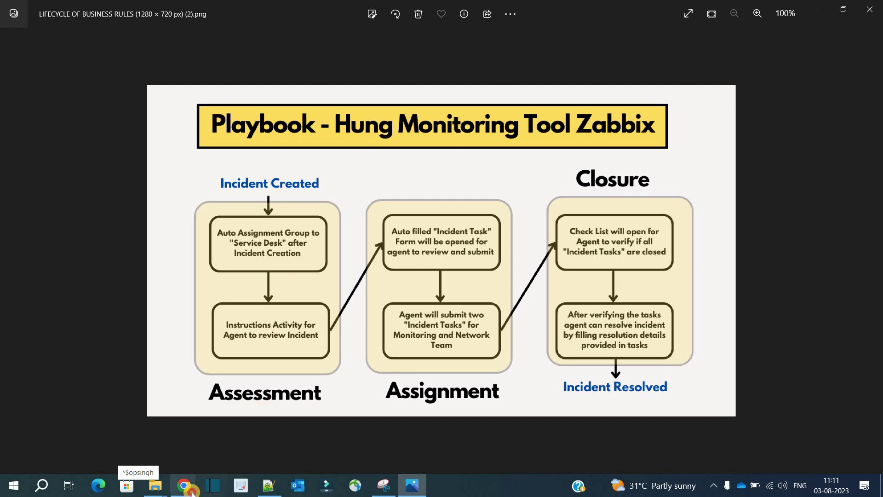
pyautogui.click(119, 108)
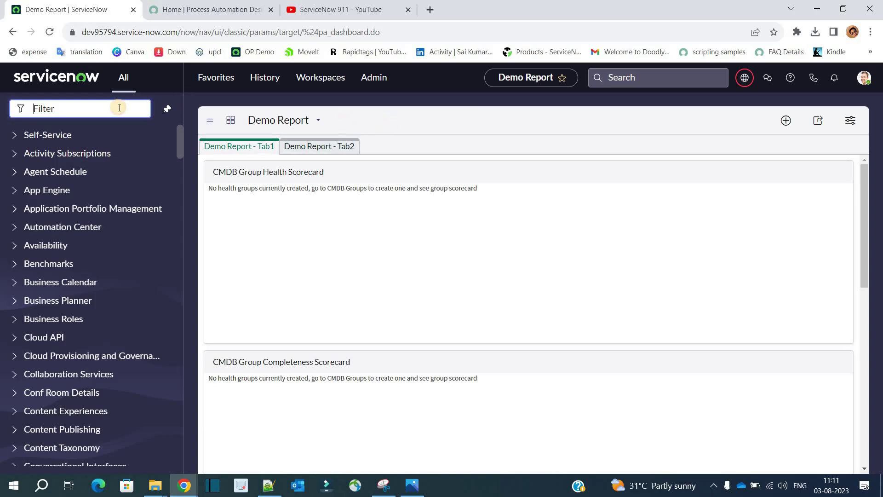
pyautogui.write('process auto')
pyautogui.click(105, 248)
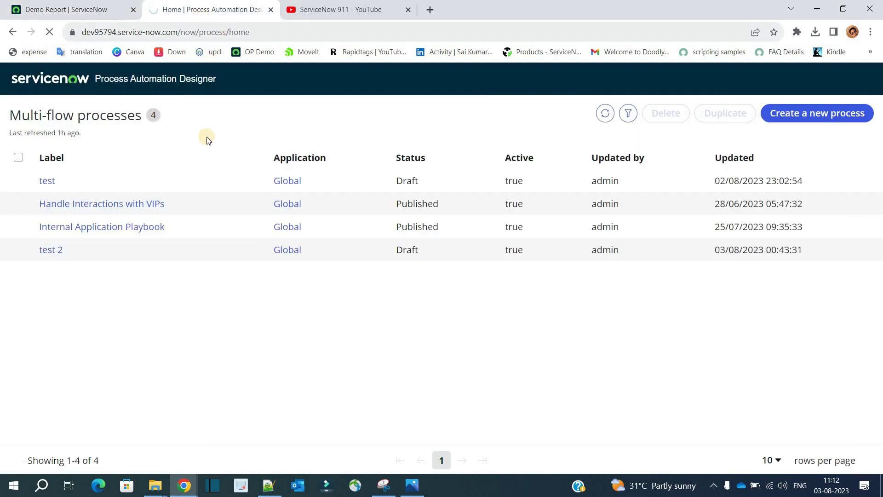
# Create a new process with label and description "Playbook - Hung Monitoring Tool Zabbix" and continue to trigger selection.
pyautogui.click(819, 118)
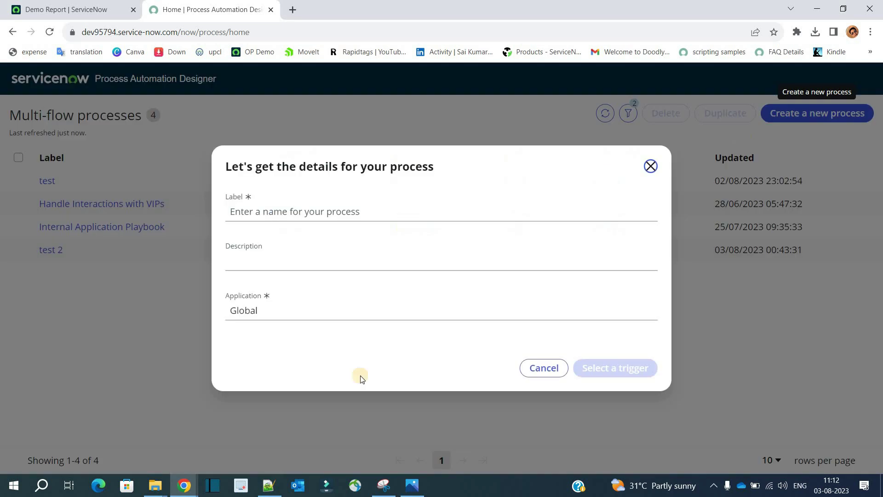
pyautogui.click(286, 213)
pyautogui.click(286, 214)
pyautogui.write('Playbook - Hung Monitoring Tool Zabbix')
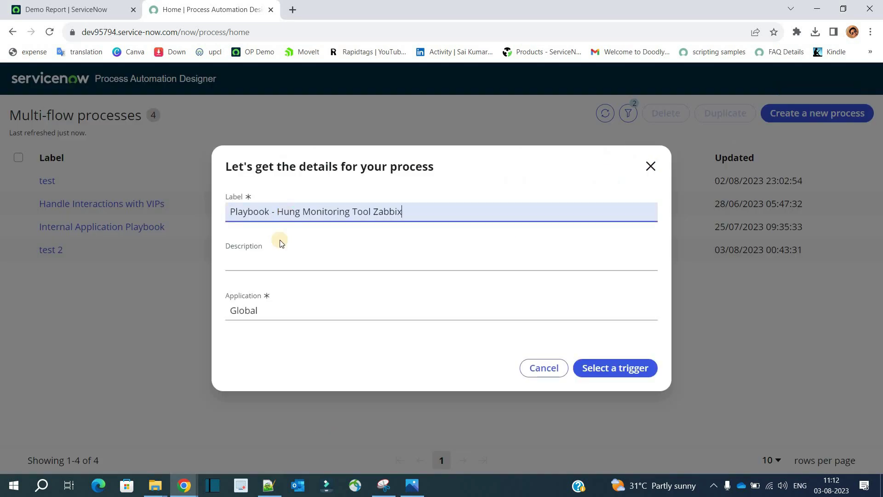
pyautogui.click(270, 265)
pyautogui.write('Playbook - Hung Monitoring Tool Zabbix')
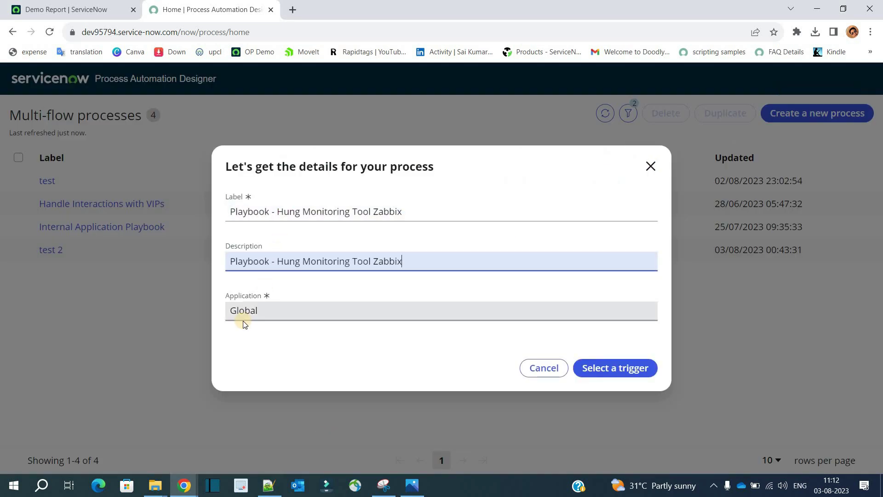
pyautogui.click(624, 370)
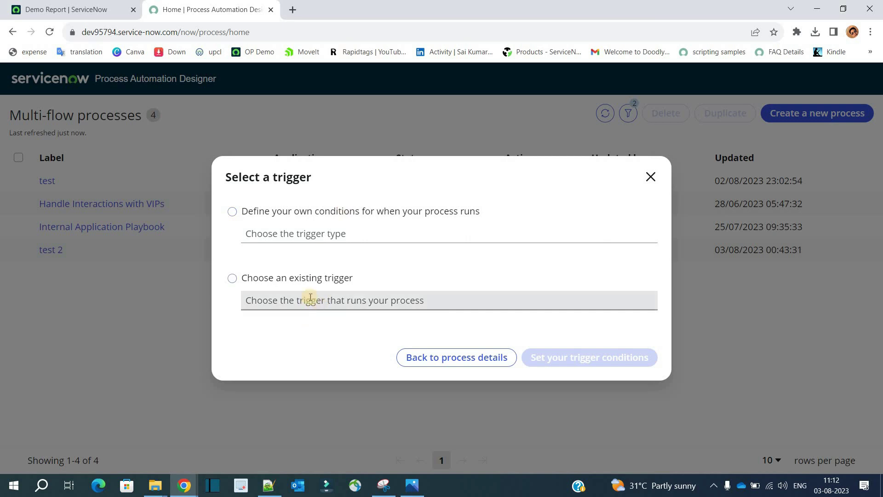
# Define custom run conditions for the process with the Record Create trigger type and continue to the trigger conditions.
pyautogui.click(232, 211)
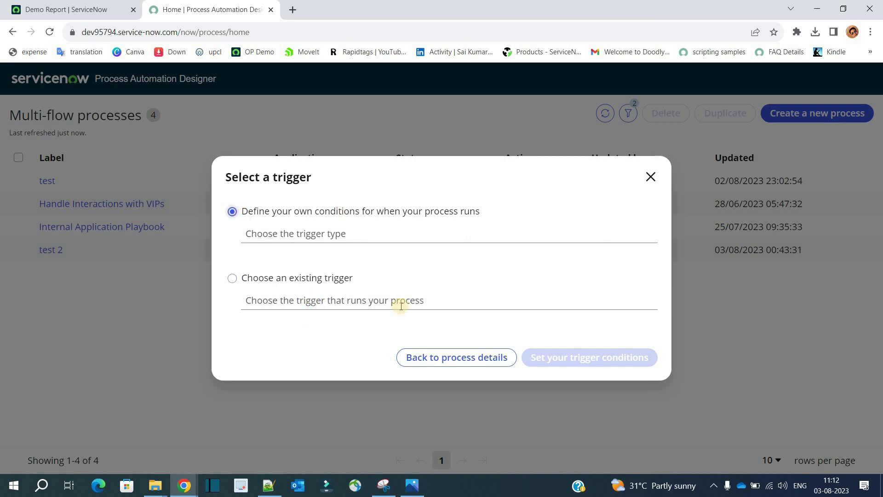
pyautogui.click(365, 232)
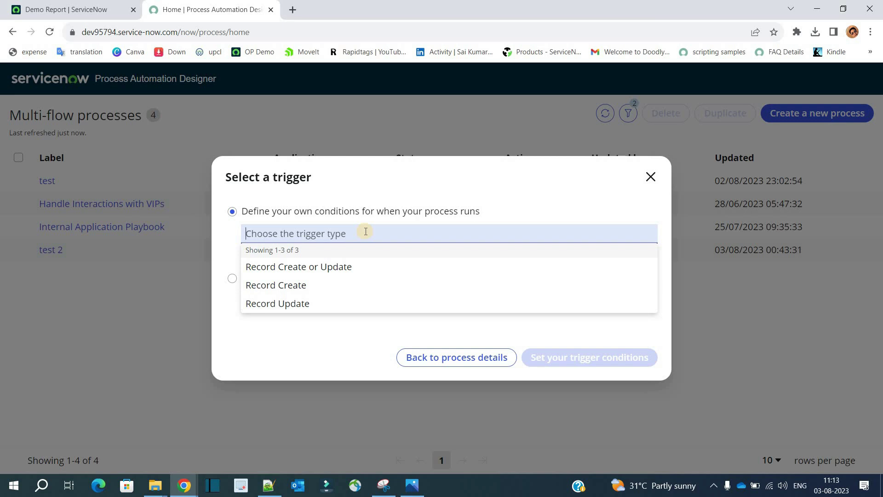
pyautogui.click(346, 287)
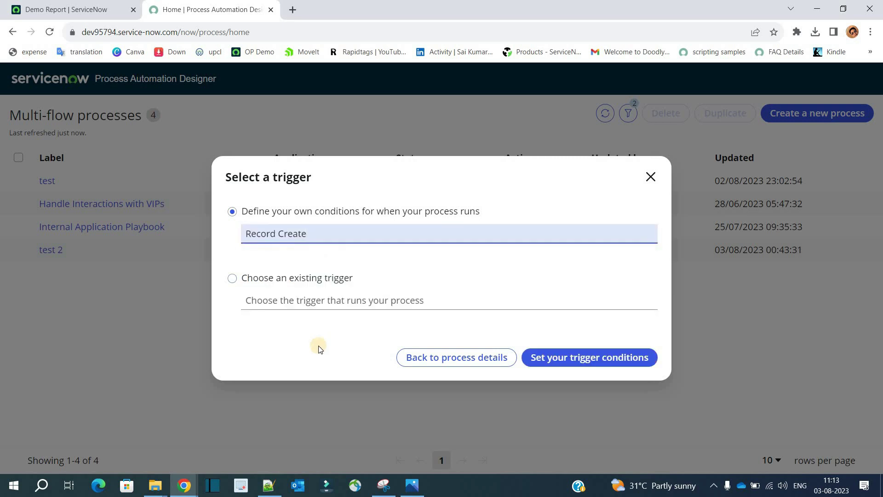
pyautogui.click(561, 363)
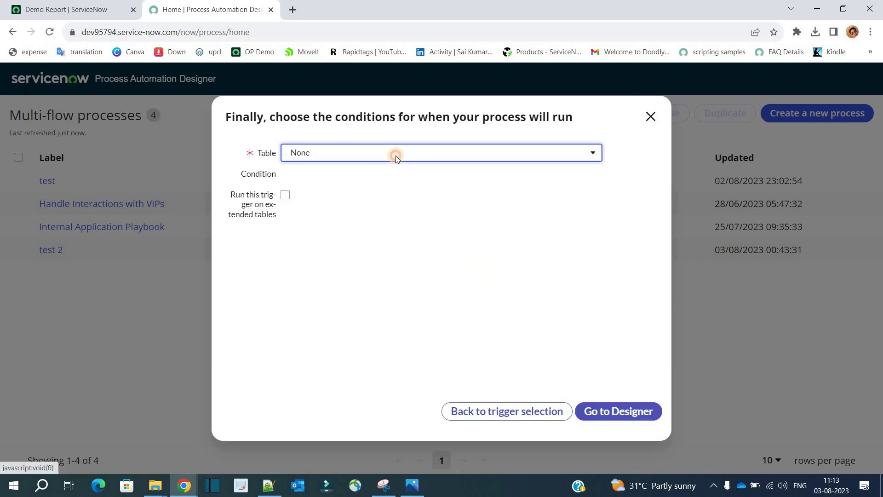
# Trigger the process on the Incident table when Category is Software and Short description is the playbook name, and continue to the designer.
pyautogui.click(395, 155)
pyautogui.write('inc')
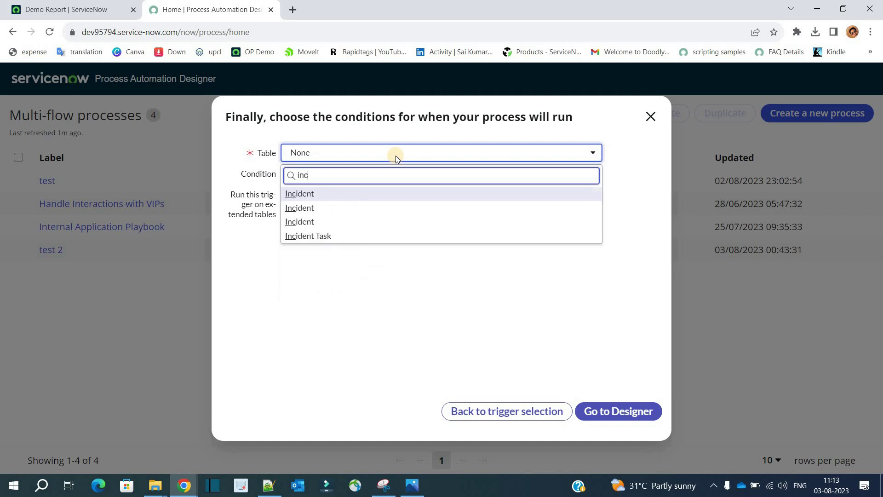
pyautogui.write('ident')
pyautogui.click(361, 194)
pyautogui.click(361, 192)
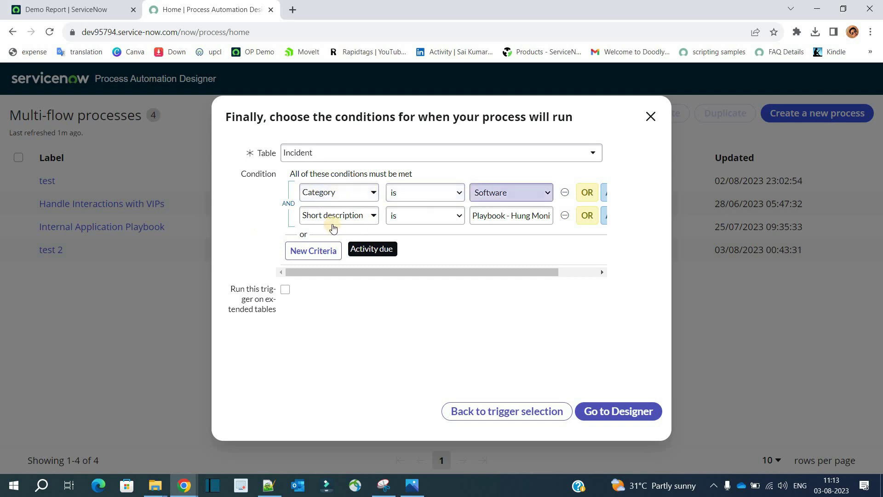
pyautogui.tripleClick(513, 218)
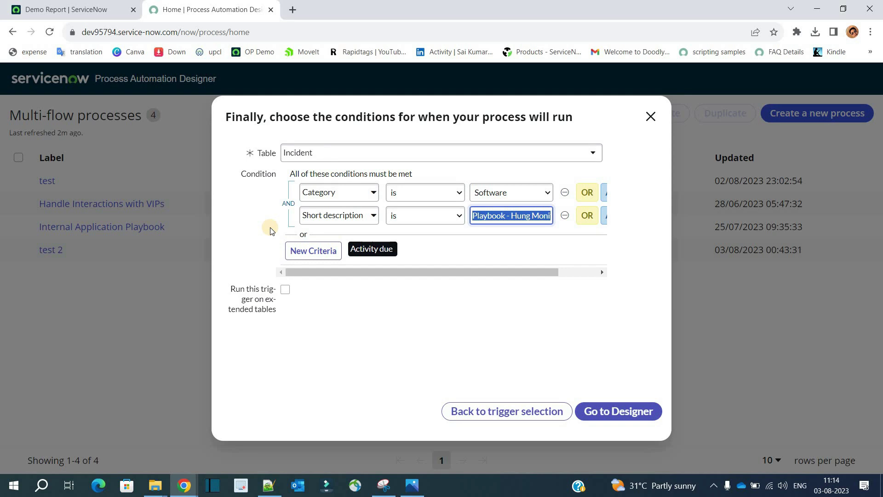
pyautogui.click(619, 411)
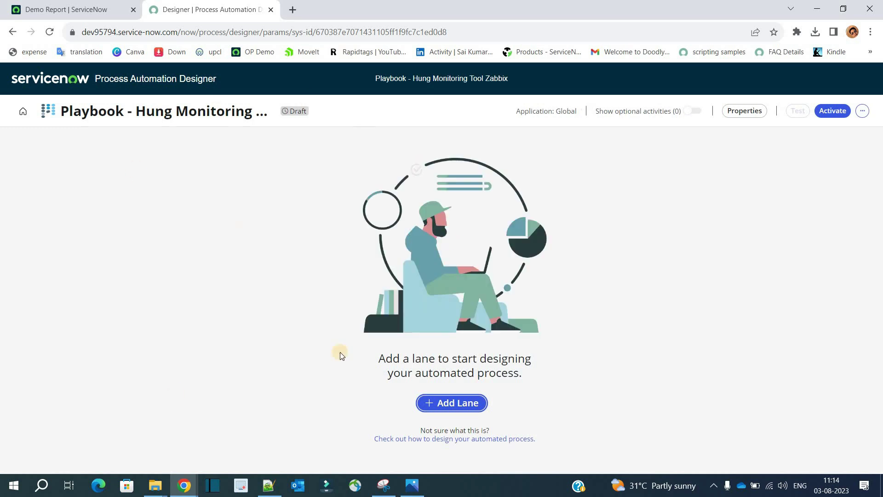
# Review the trigger type, table and conditions in the process's schedule properties.
pyautogui.click(87, 111)
pyautogui.click(745, 111)
pyautogui.click(306, 152)
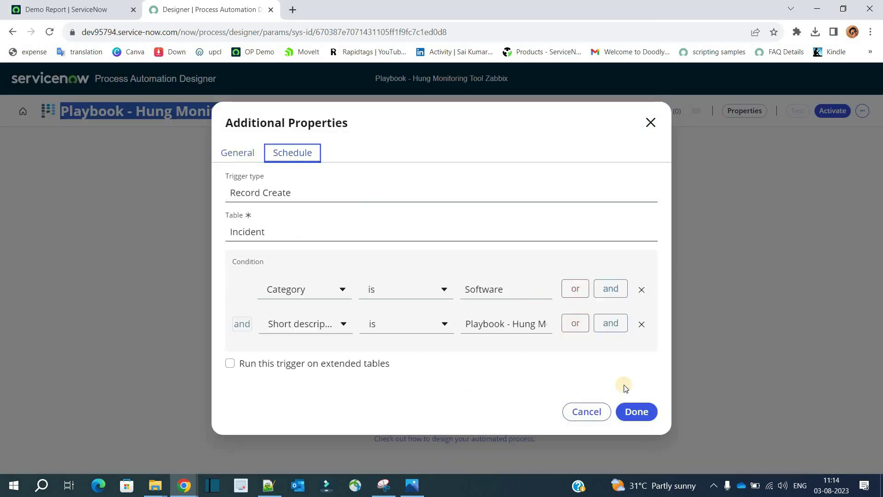
pyautogui.click(643, 413)
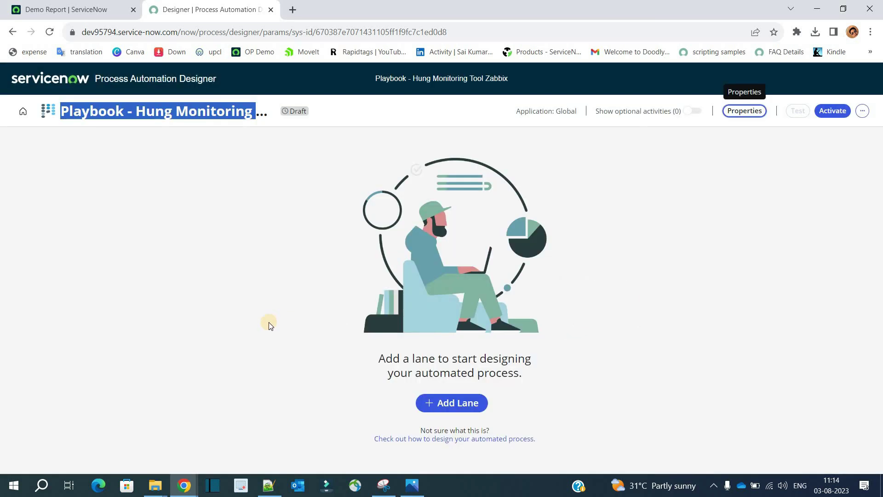
# Add the first lane with label and description "Assessment", and save it.
pyautogui.click(450, 408)
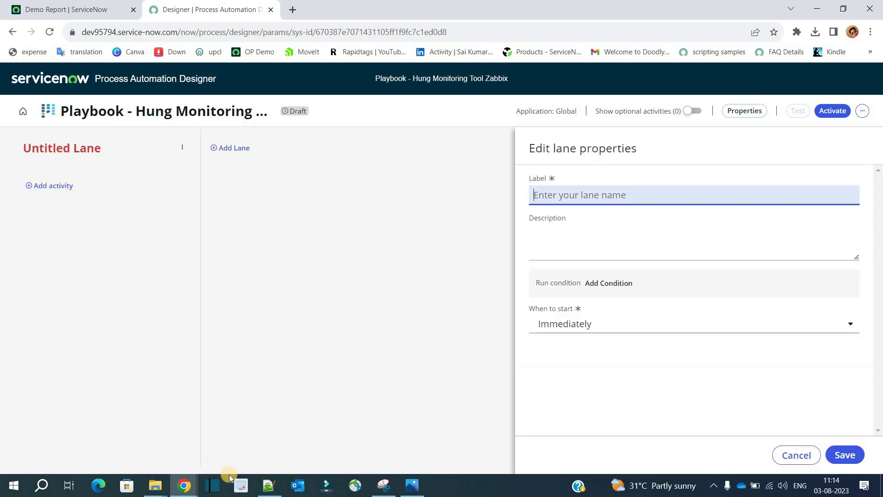
pyautogui.hotkey('alt', 'Tab')
pyautogui.hotkey('alt', 'Tab')
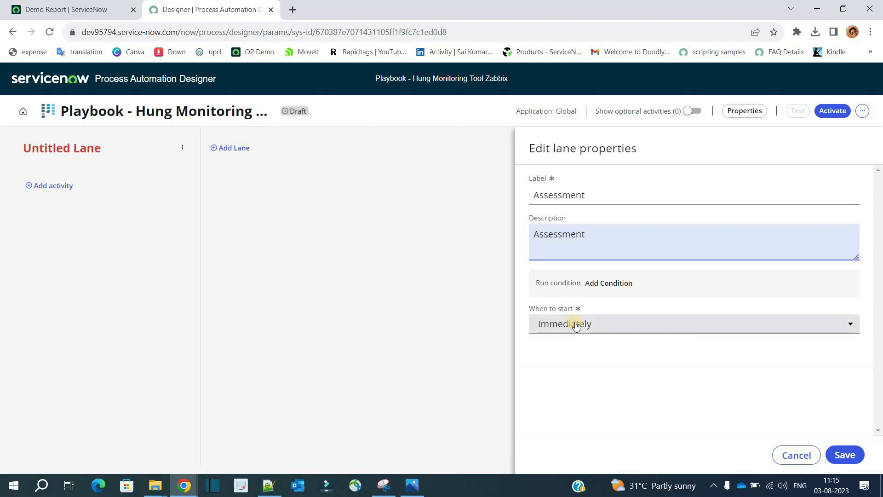
pyautogui.click(849, 456)
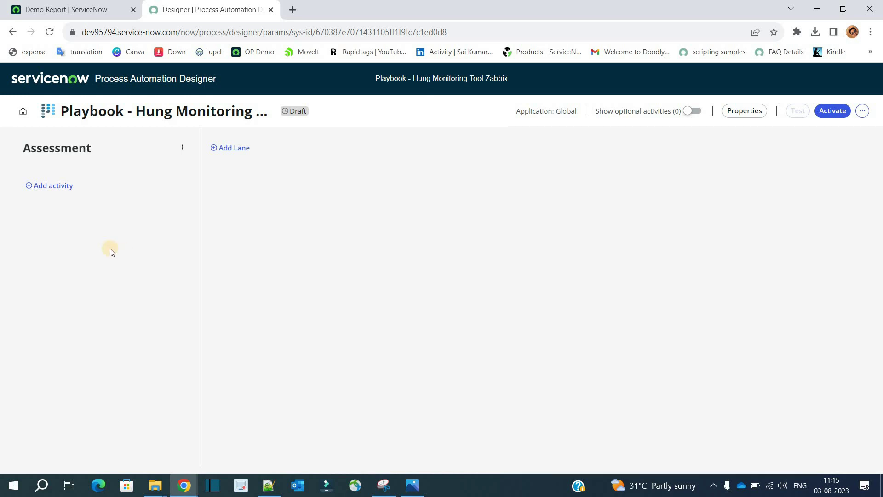
# Check the playbook diagram for the second stage, and add and save a lane labelled "Assignment".
pyautogui.hotkey('alt', 'Tab')
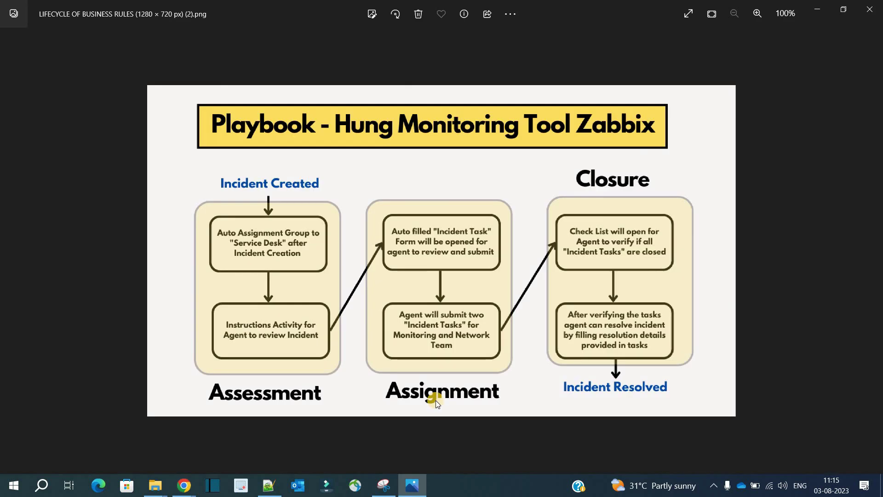
pyautogui.hotkey('alt', 'Tab')
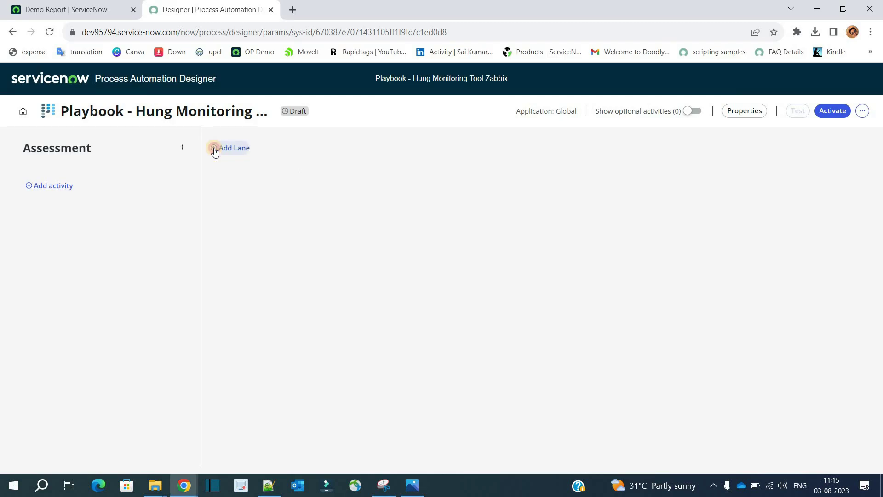
pyautogui.click(216, 148)
pyautogui.click(533, 191)
pyautogui.write('Assignment')
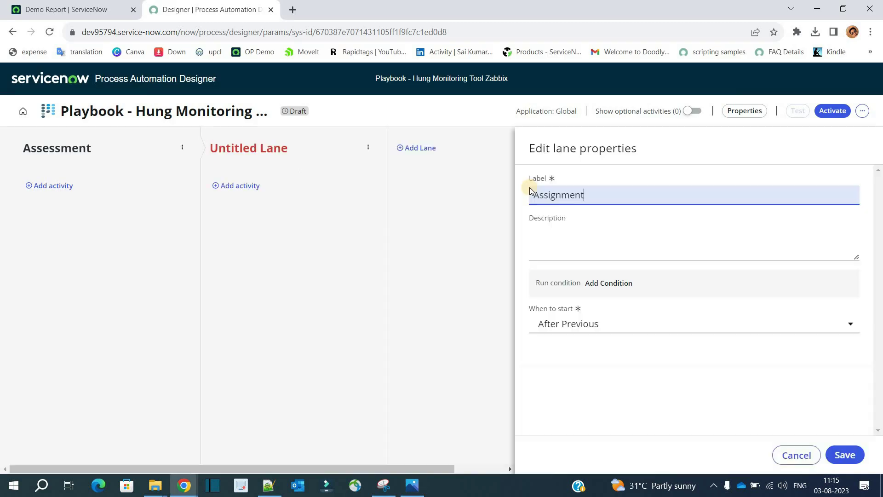
pyautogui.click(845, 455)
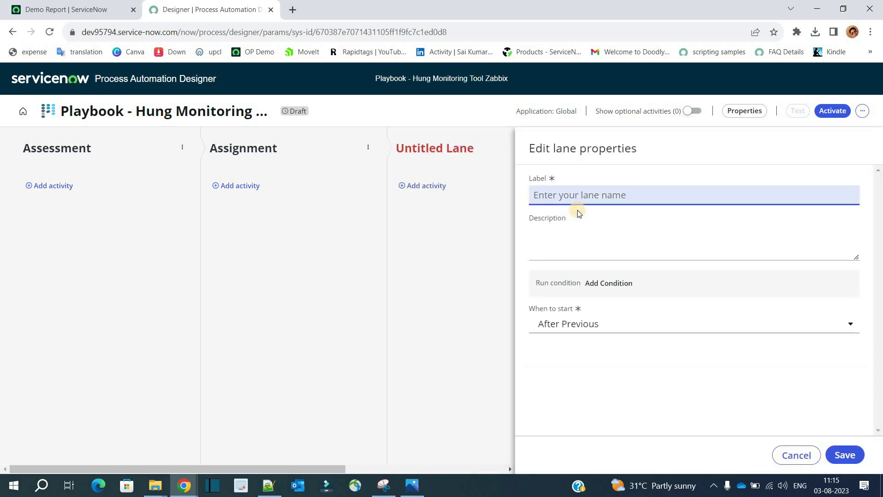
# Label the third lane "Closure" and save it.
pyautogui.write('Closu')
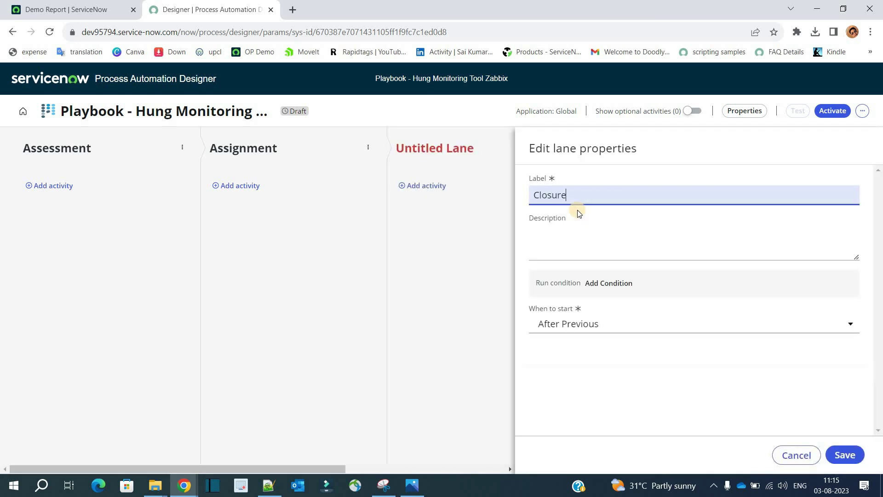
pyautogui.write('re')
pyautogui.click(836, 454)
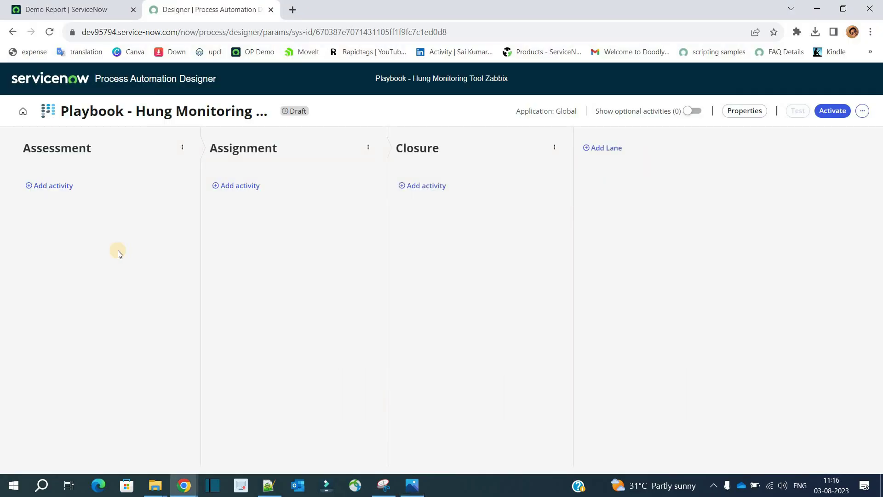
# Check the playbook diagram for the first activity, and add an Automated Update Record activity to the Assessment lane.
pyautogui.hotkey('alt', 'Tab')
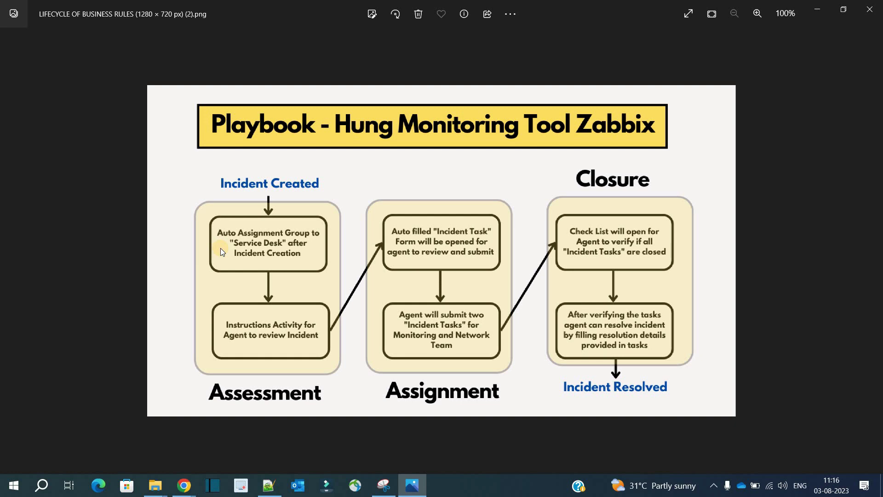
pyautogui.hotkey('alt', 'Tab')
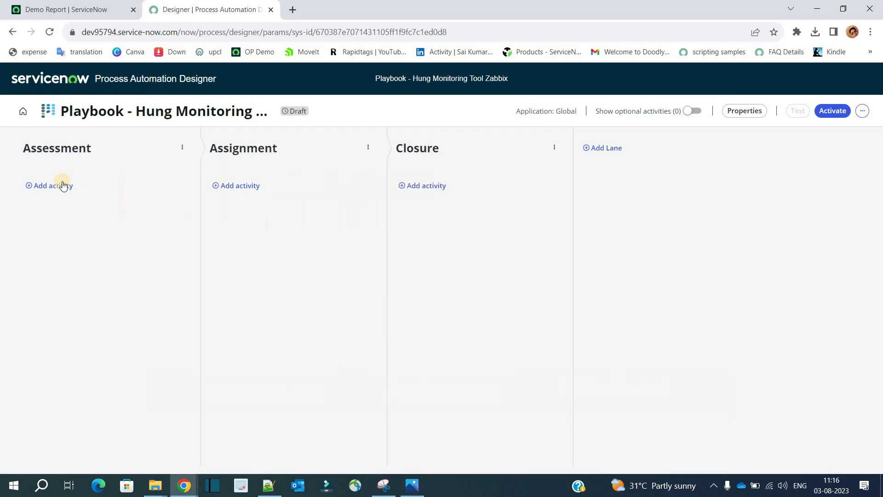
pyautogui.click(62, 184)
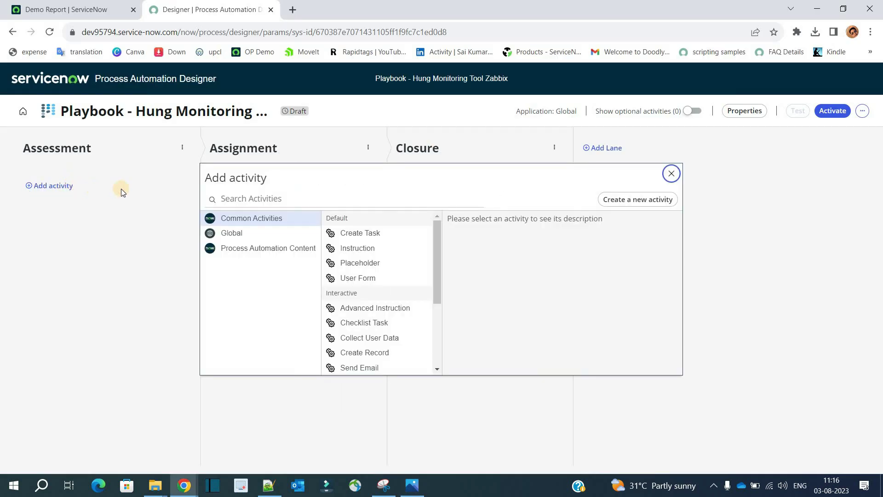
pyautogui.click(394, 276)
pyautogui.scroll(-3, 405, 322)
pyautogui.click(414, 358)
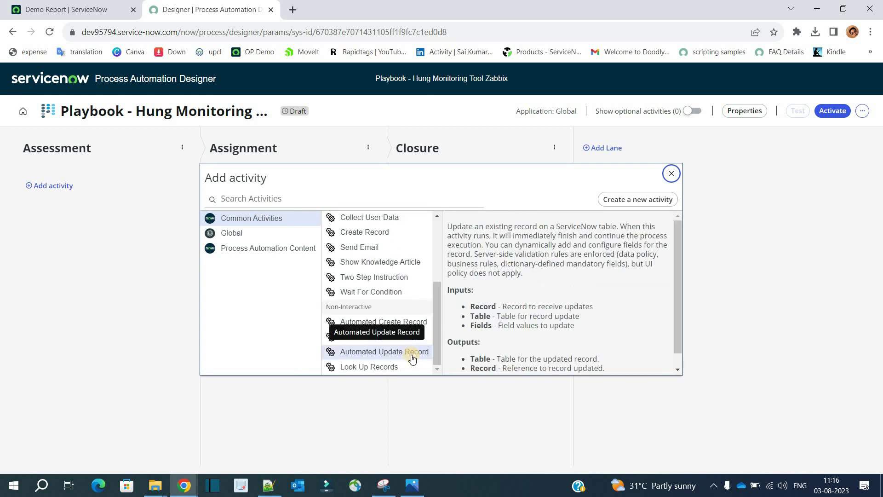
pyautogui.doubleClick(411, 354)
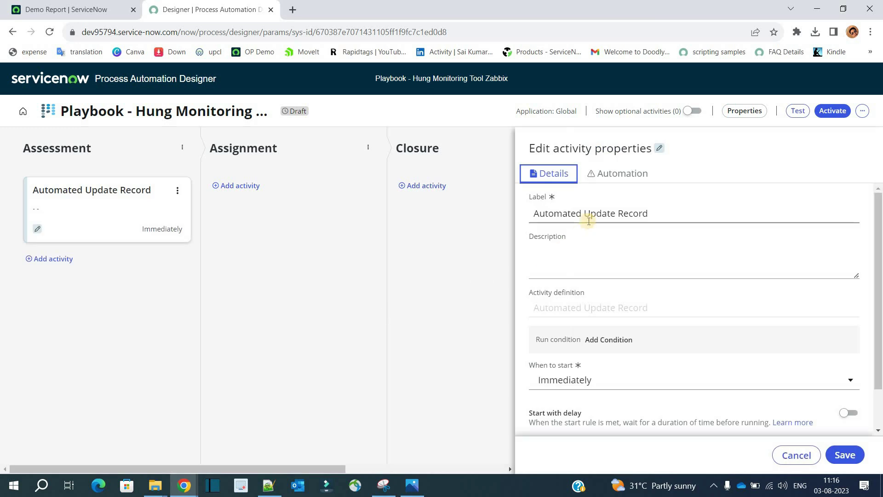
# Label the Automated Update Record activity "Update Assignment Group".
pyautogui.tripleClick(626, 213)
pyautogui.write('Update Assignment Group')
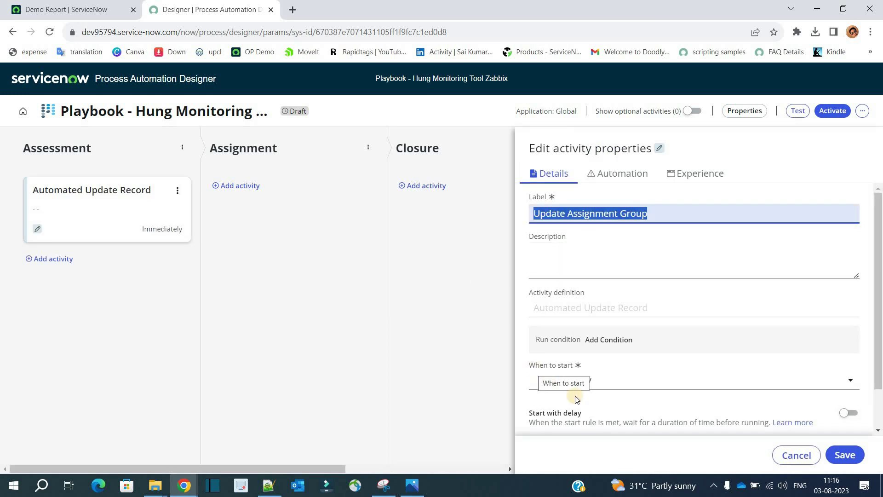
pyautogui.click(623, 389)
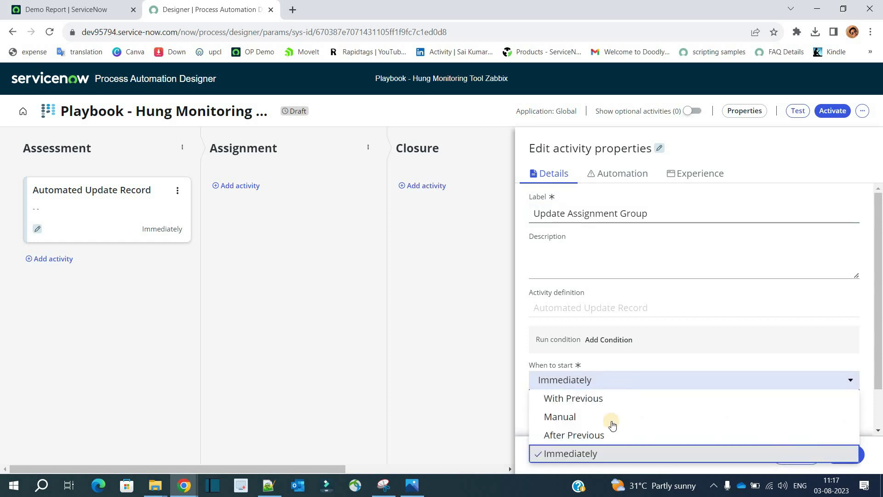
pyautogui.click(670, 362)
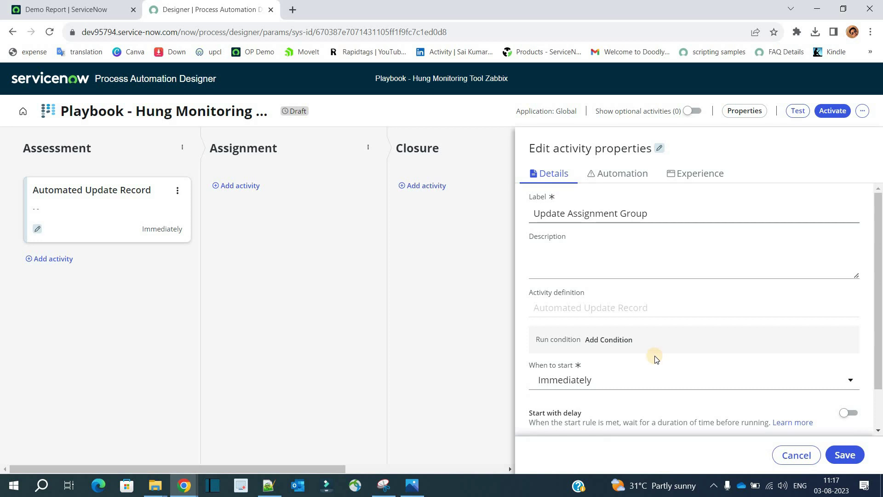
# In the activity's automation inputs, set the record to update to the Incident Record from the trigger.
pyautogui.click(633, 175)
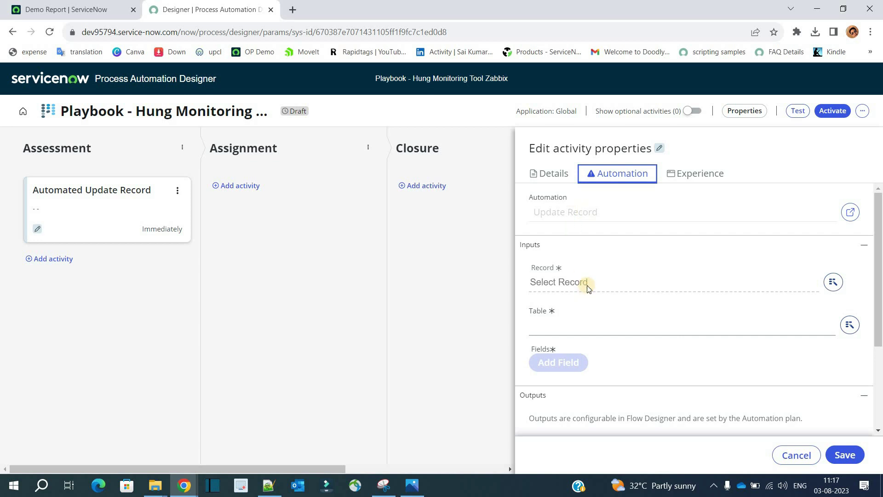
pyautogui.click(834, 282)
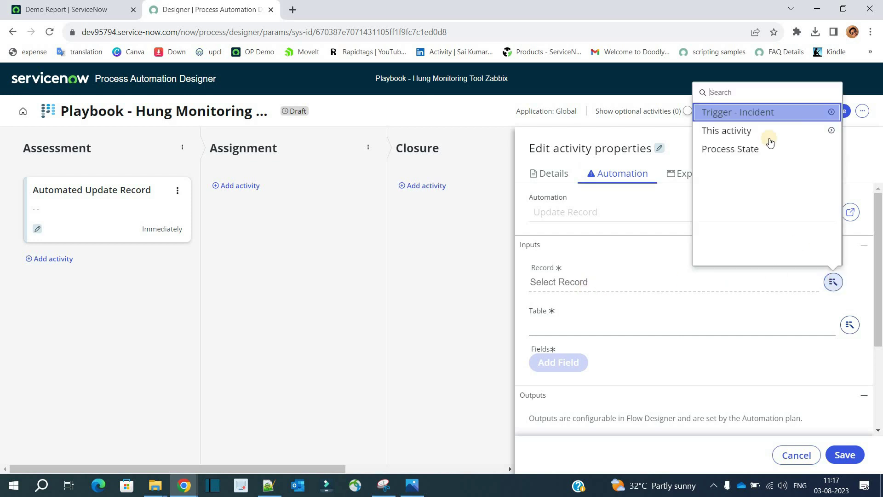
pyautogui.click(835, 112)
pyautogui.click(772, 114)
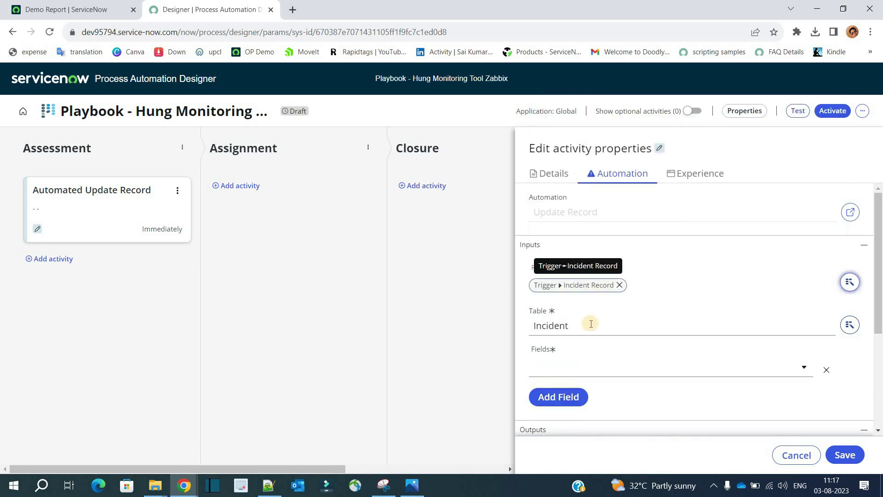
# Have the activity set the Assignment group field to Service Desk, and save the activity.
pyautogui.click(573, 369)
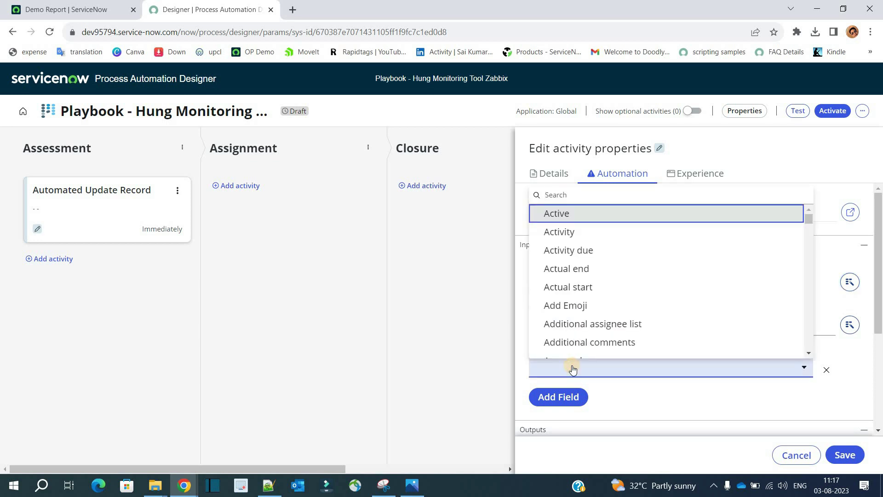
pyautogui.write('assign')
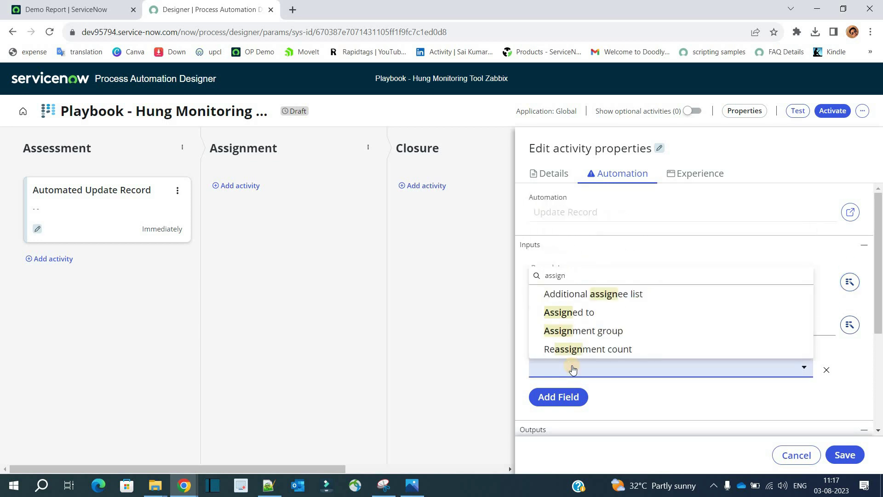
pyautogui.click(595, 331)
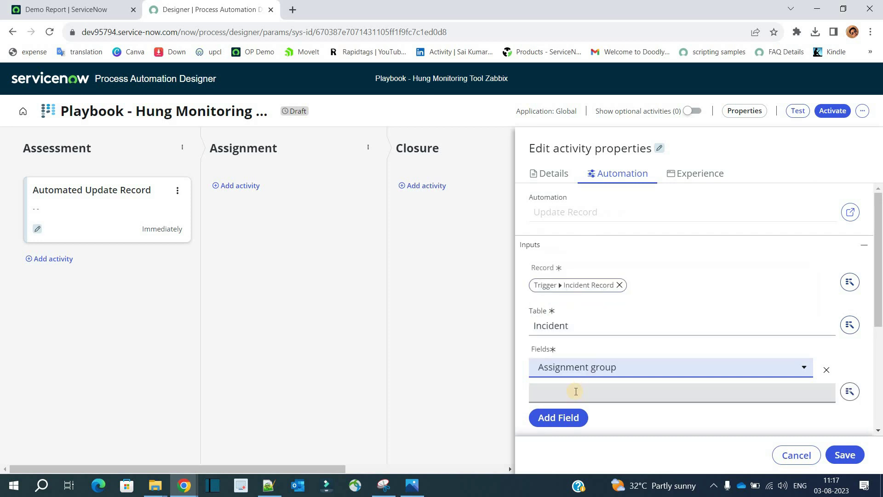
pyautogui.click(575, 392)
pyautogui.write('se')
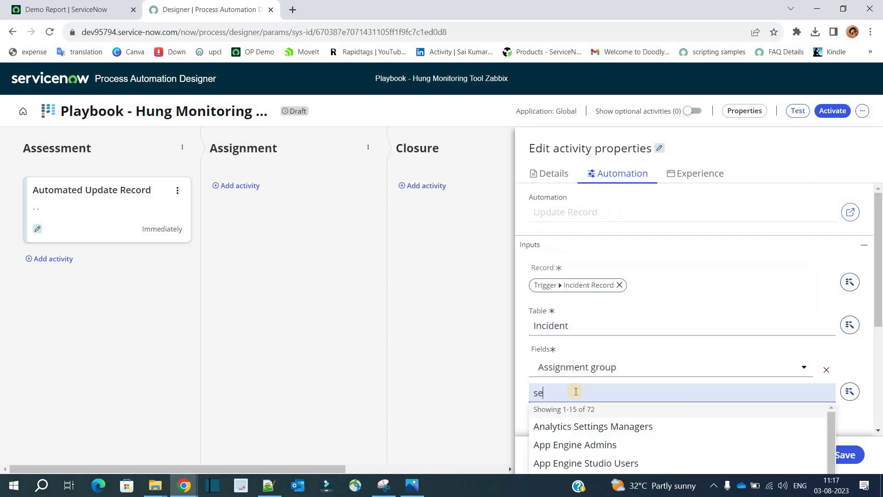
pyautogui.write('rvi')
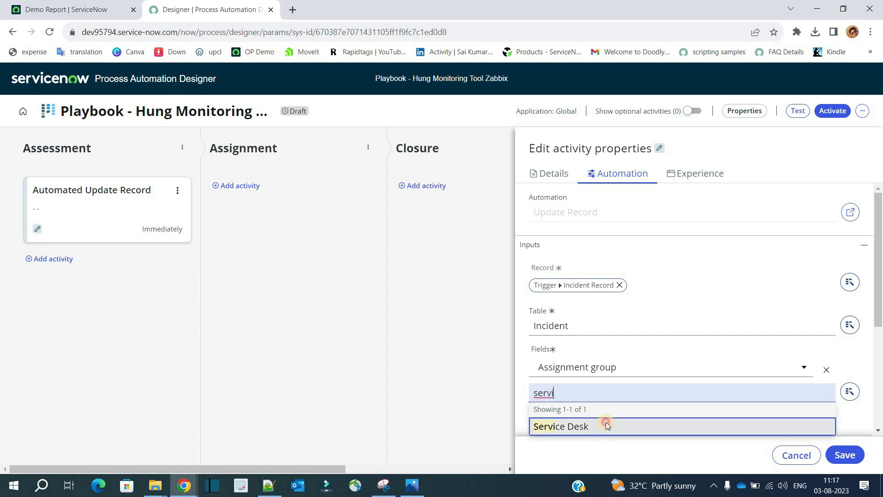
pyautogui.click(606, 422)
pyautogui.click(836, 456)
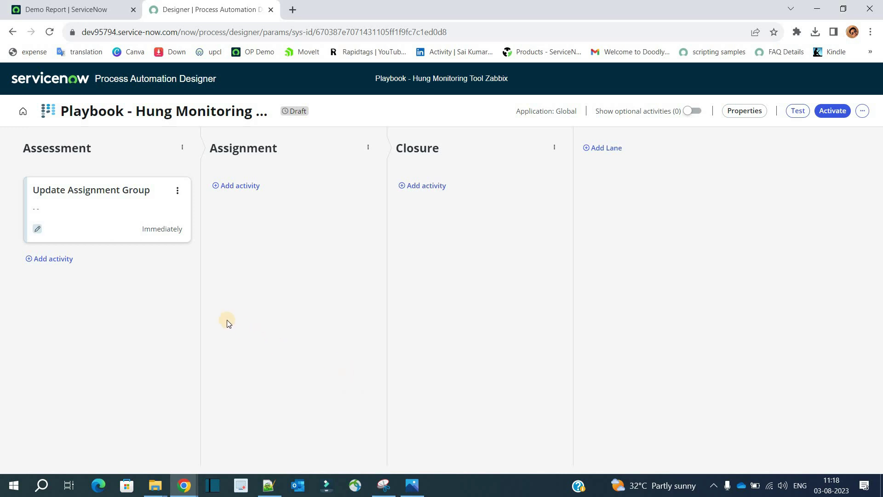
# Check the playbook diagram for the second assessment activity, and add an Instruction activity to the Assessment lane.
pyautogui.hotkey('alt', 'Tab')
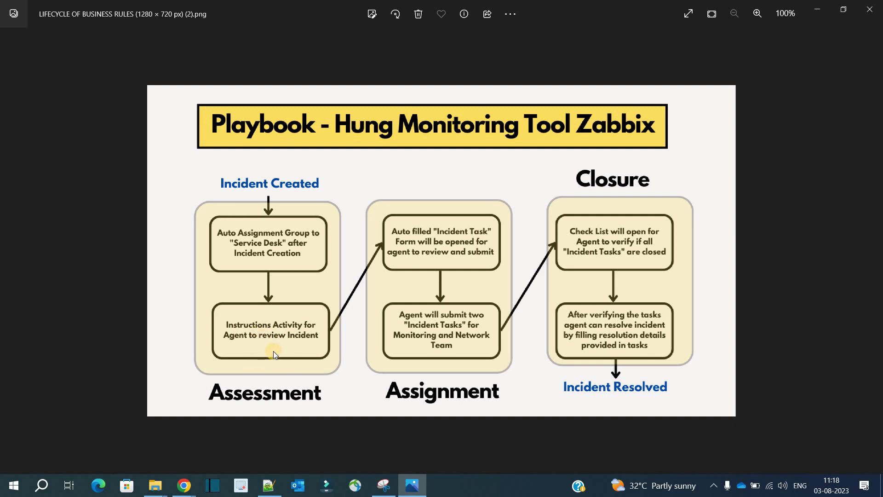
pyautogui.hotkey('alt', 'Tab')
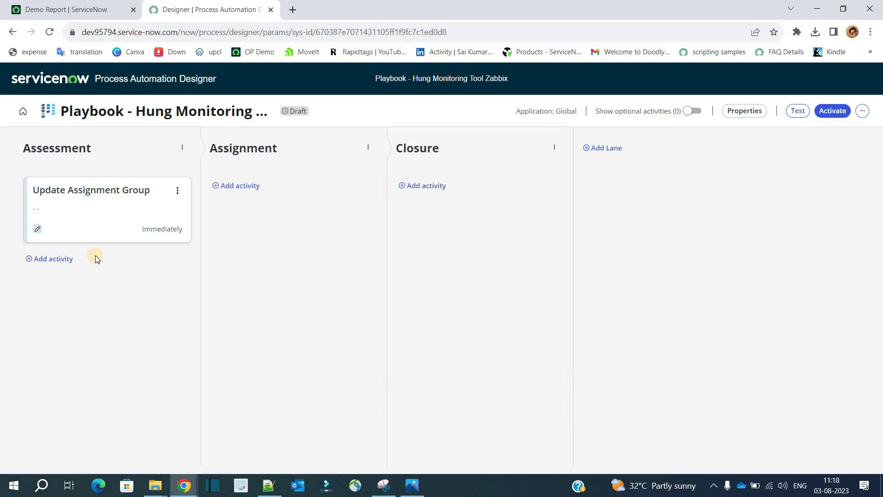
pyautogui.click(52, 259)
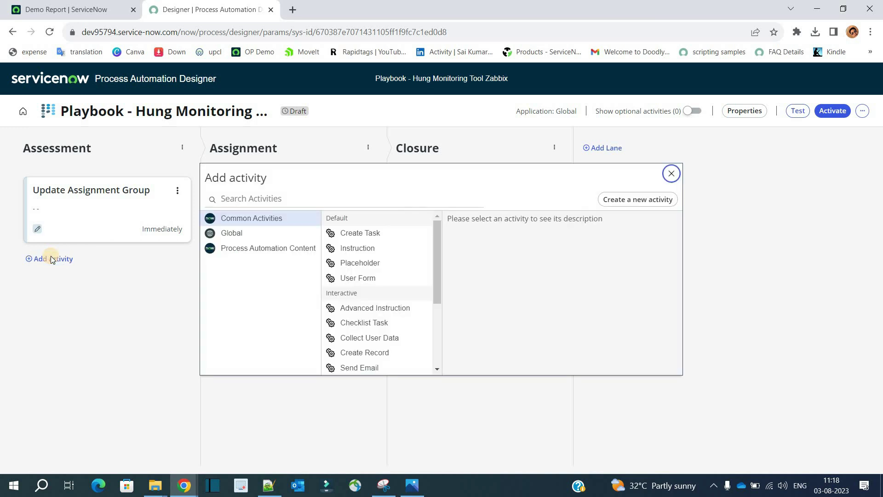
pyautogui.click(370, 251)
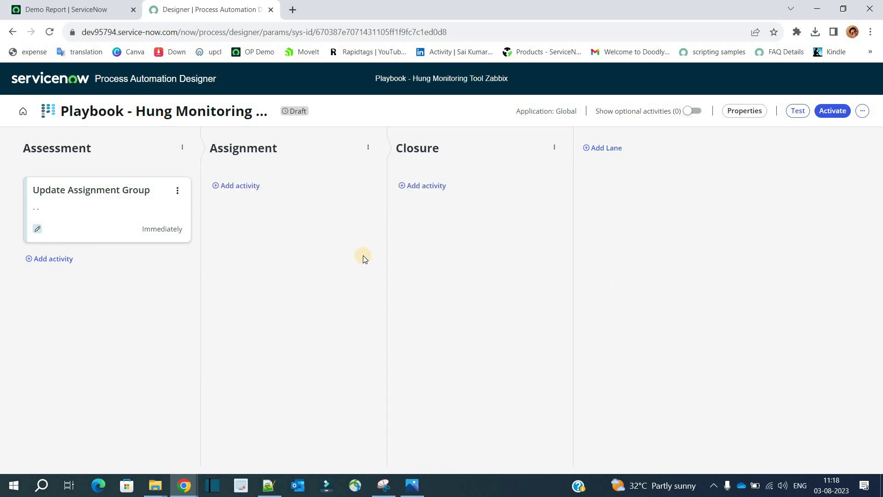
# Label the activity "Incident Instructions" and describe it as "Verify incident and if the fields are filled properly such as category, Ci etc.".
pyautogui.doubleClick(582, 217)
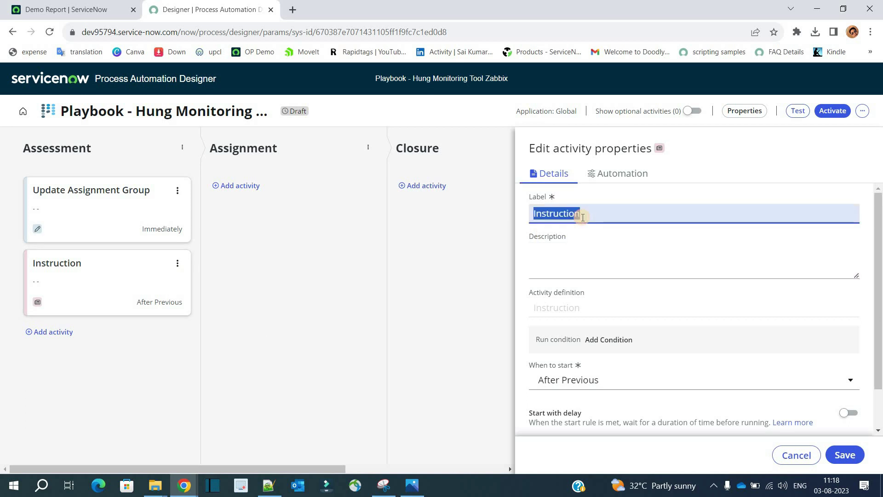
pyautogui.write('I')
pyautogui.write('ncident Instructions')
pyautogui.click(700, 249)
pyautogui.write('Verify incident and if the fields are filled properly such as category, Ci etc.')
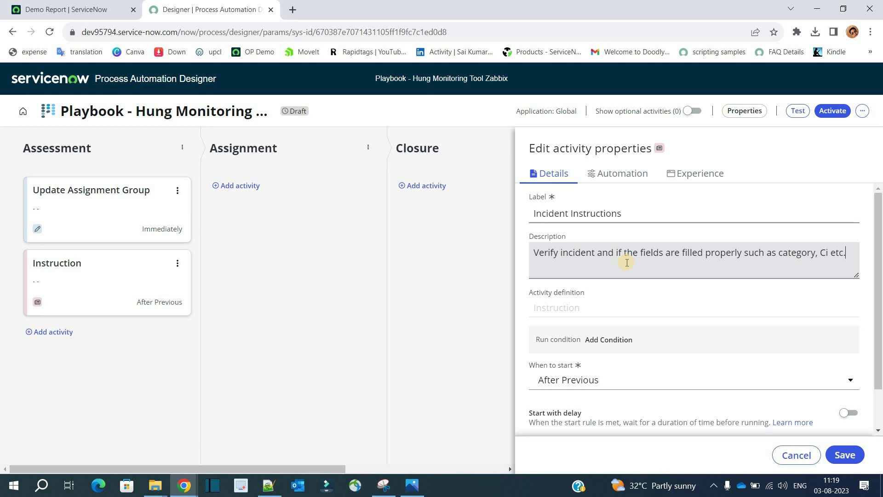
pyautogui.click(637, 375)
pyautogui.press('Up')
pyautogui.press('Up')
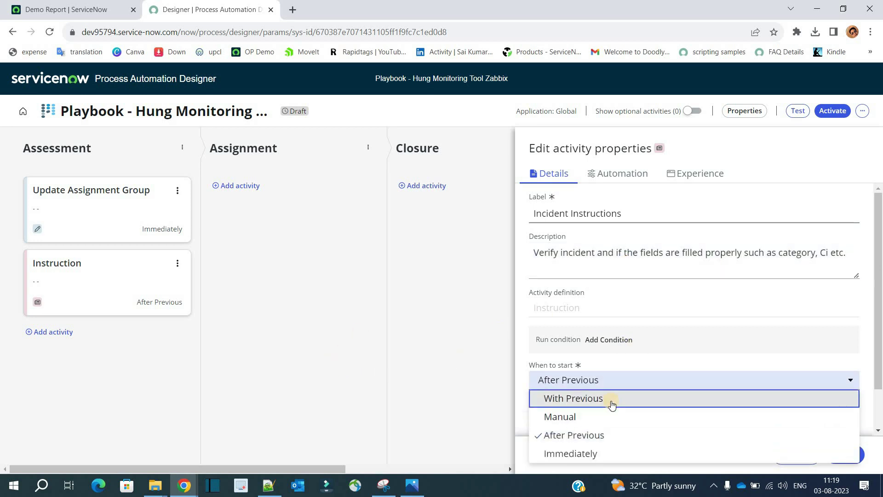
pyautogui.press('Escape')
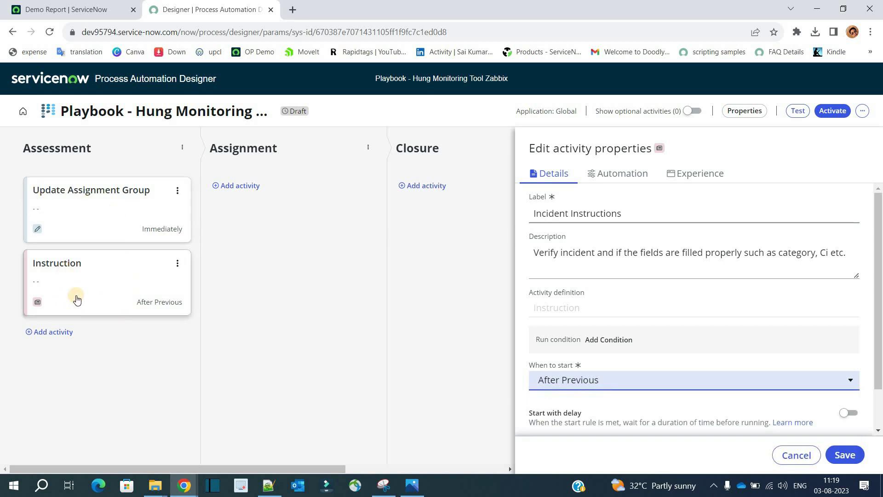
pyautogui.click(575, 174)
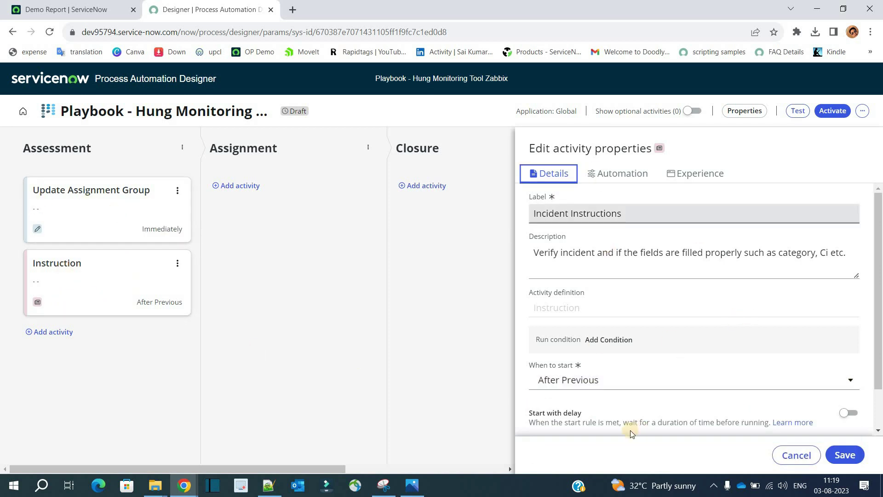
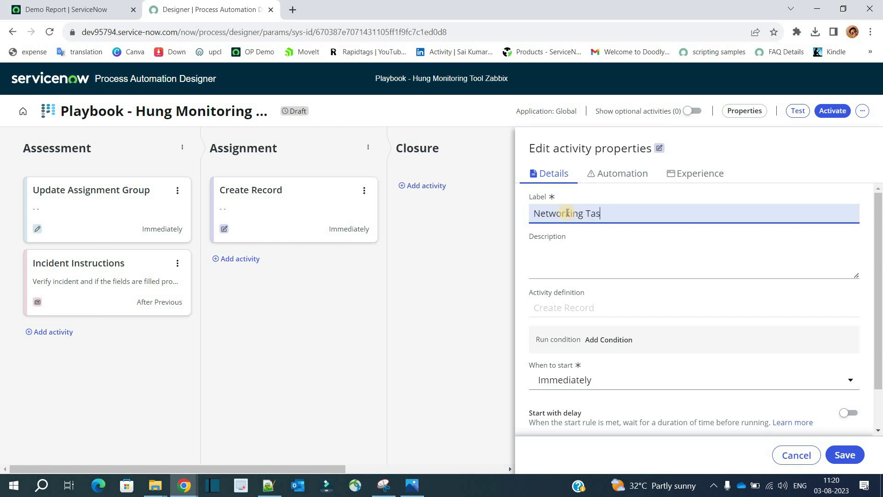
# Set the Networking Task activity in the Assignment lane to start After Previous.
pyautogui.click(568, 272)
pyautogui.click(605, 384)
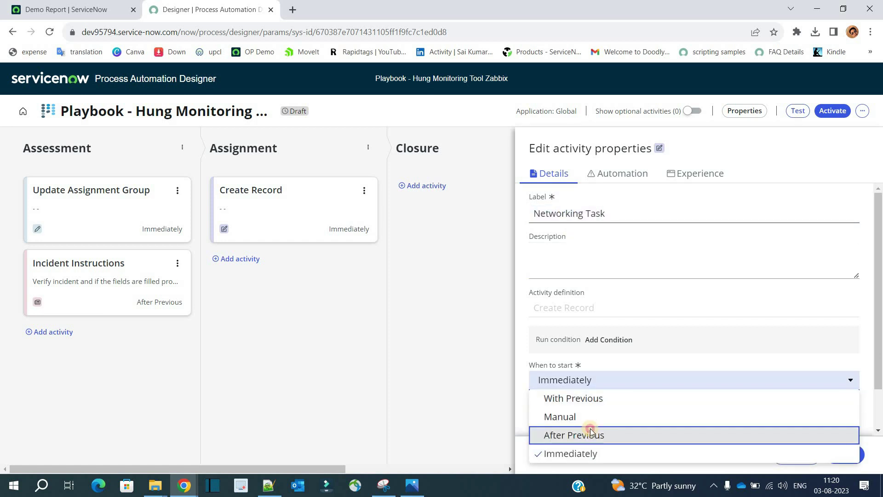
pyautogui.click(591, 434)
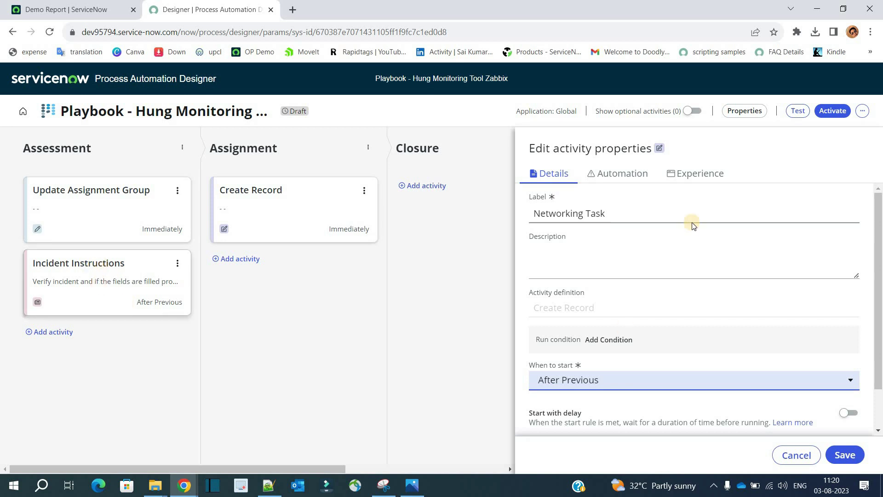
# In the Networking Task activity's automation inputs, set the table to Incident Task.
pyautogui.click(620, 178)
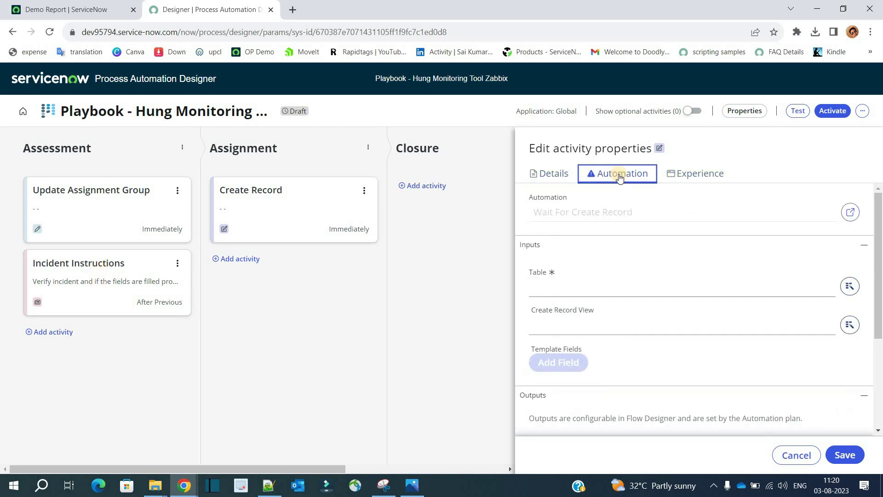
pyautogui.click(553, 293)
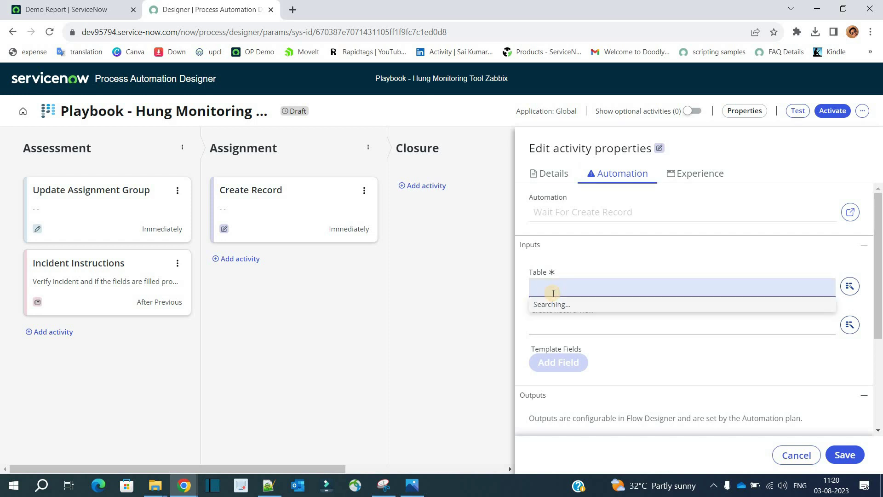
pyautogui.write('Incident tas')
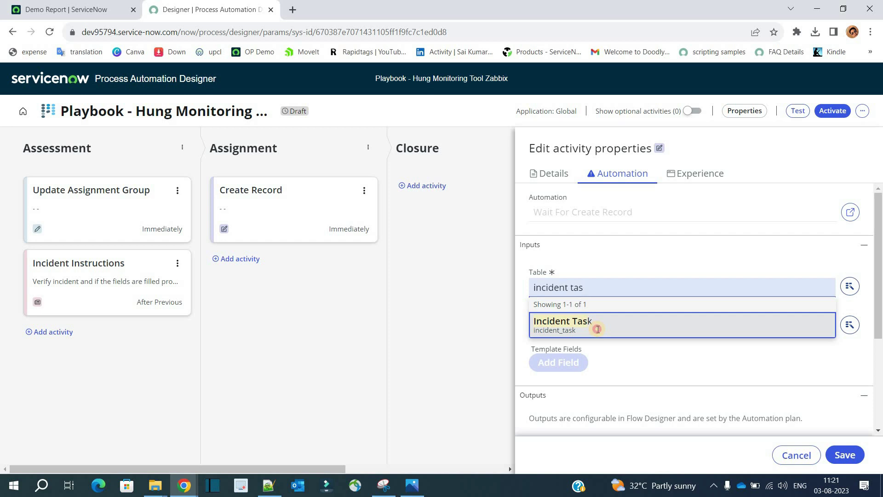
pyautogui.click(597, 328)
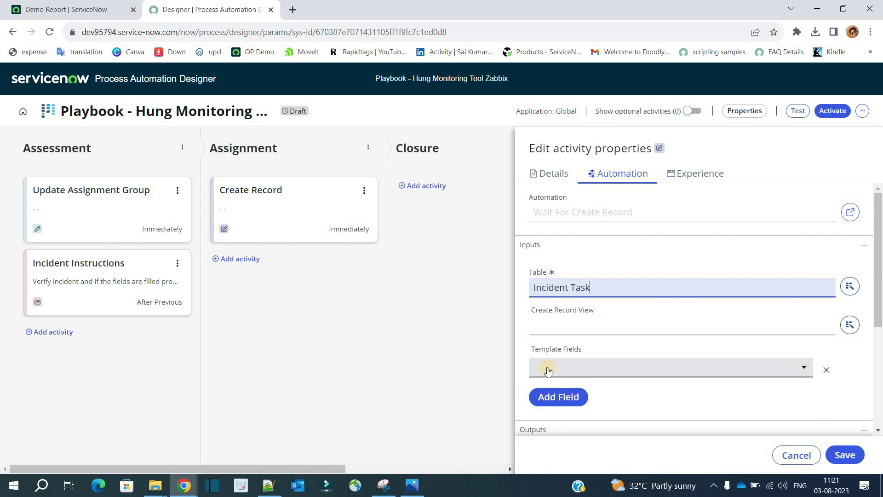
# Set the first template field to Assignment group with the value Network.
pyautogui.click(548, 370)
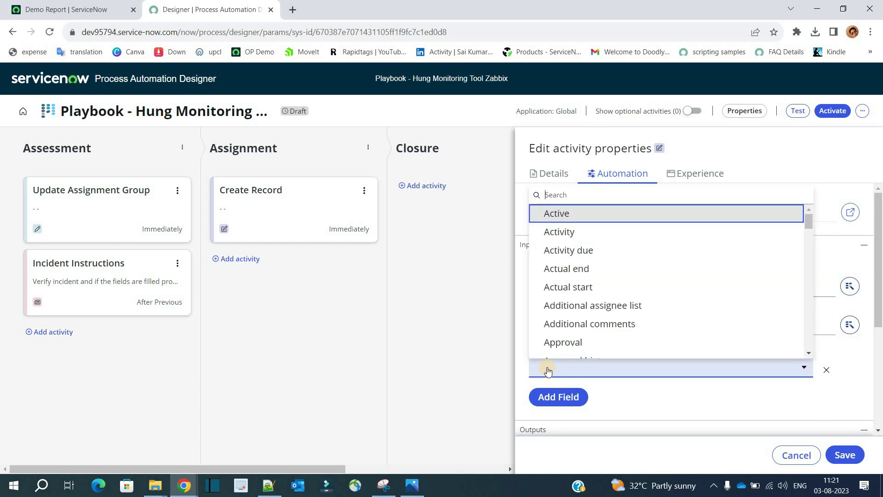
pyautogui.write('assign')
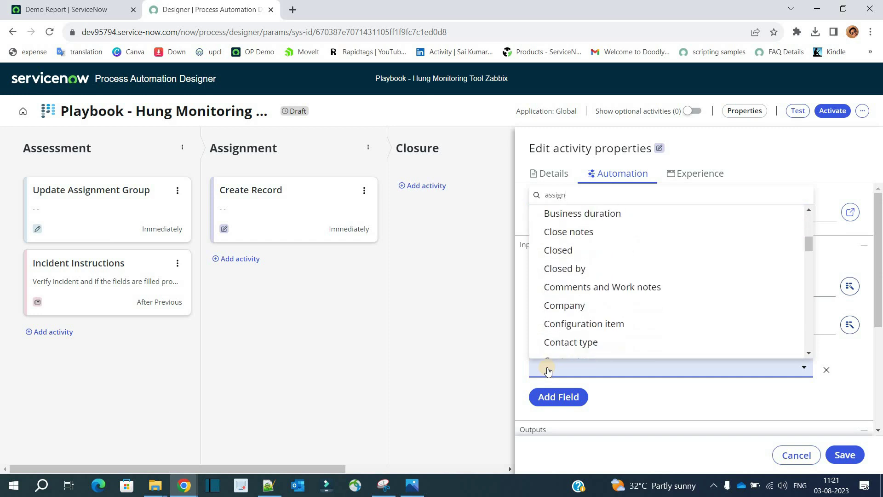
pyautogui.click(589, 337)
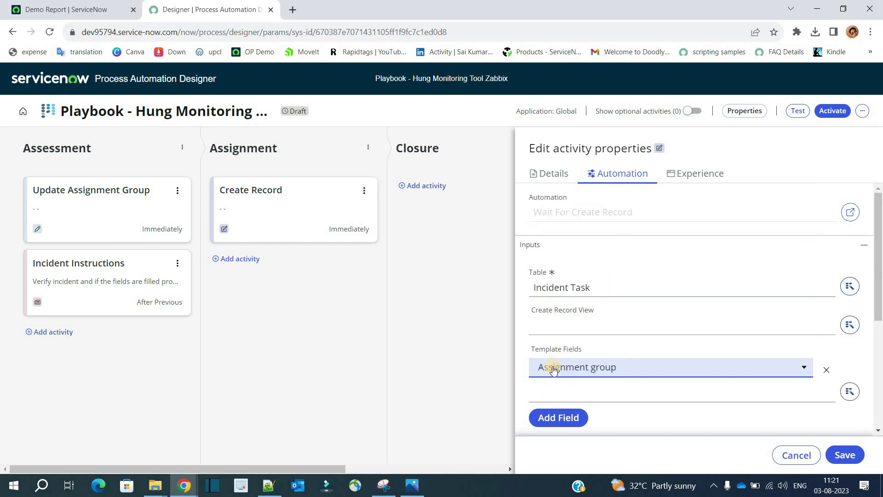
pyautogui.click(645, 385)
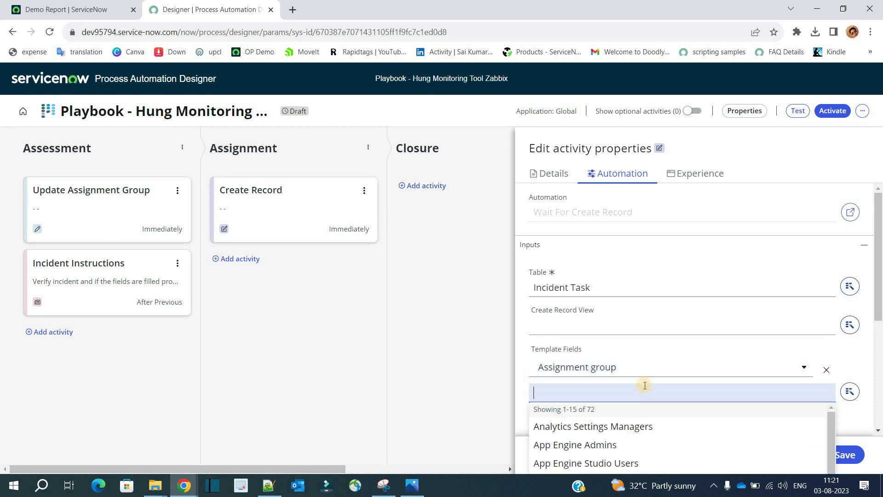
pyautogui.write('net')
pyautogui.click(570, 424)
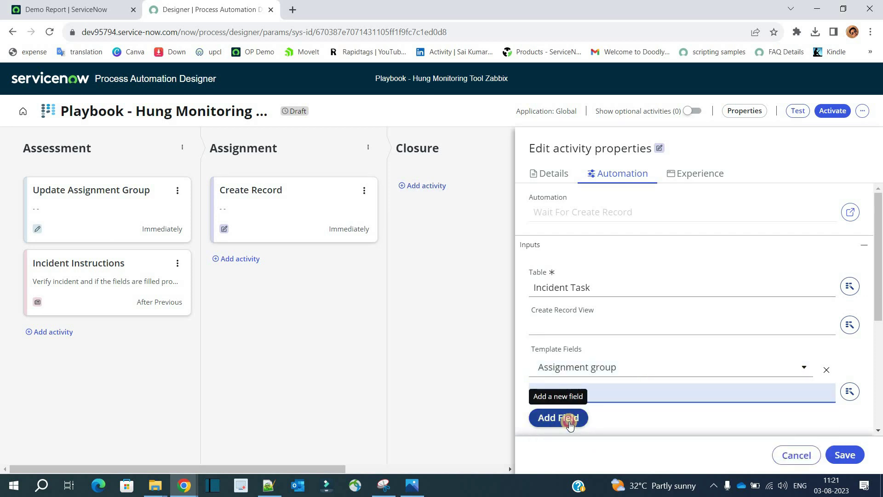
# Add a Short description template field reading "Check network connectivity and provide feedback." and save the Networking Task activity.
pyautogui.click(570, 424)
pyautogui.scroll(-1, 590, 320)
pyautogui.scroll(-2, 589, 320)
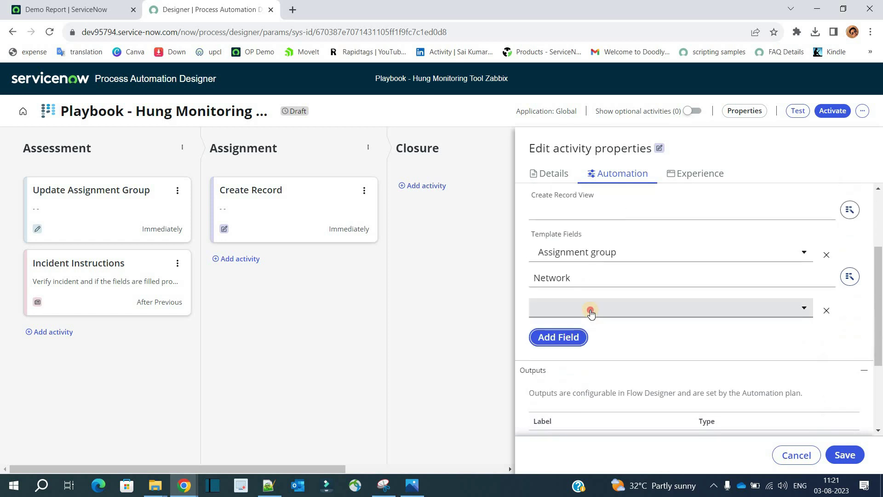
pyautogui.click(591, 311)
pyautogui.write('short')
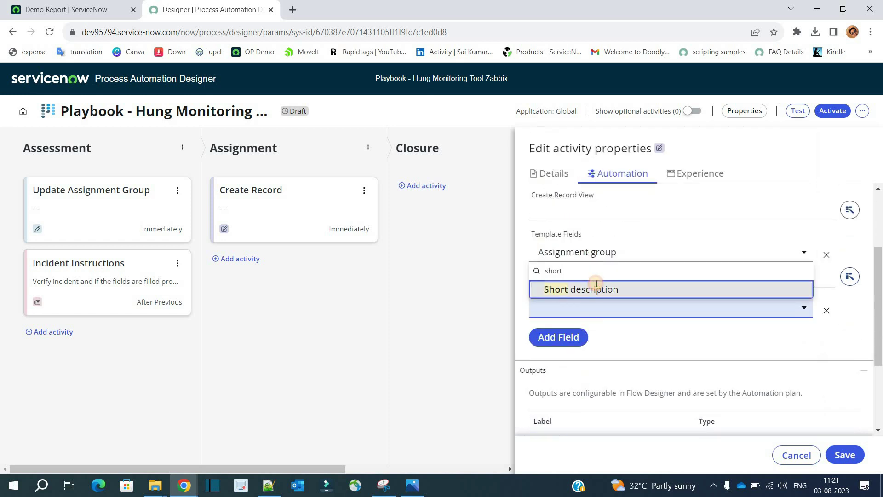
pyautogui.click(595, 288)
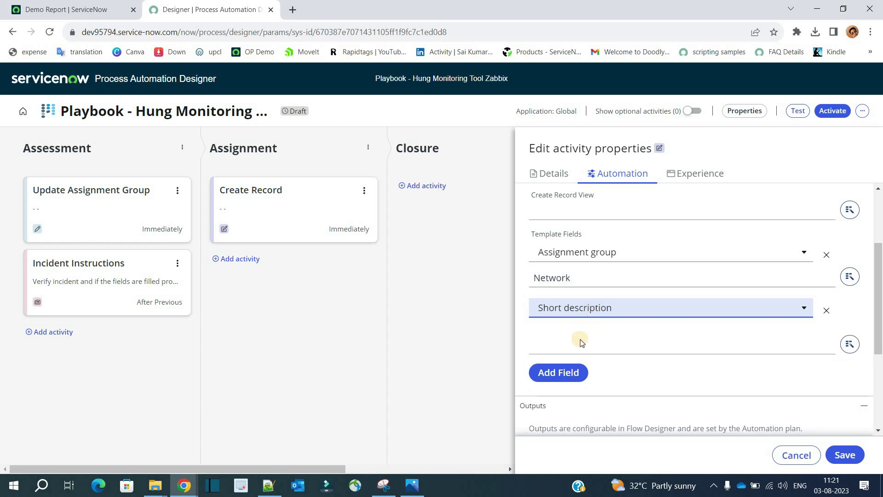
pyautogui.click(554, 341)
pyautogui.write('Check network connectivity and provide feedback.')
pyautogui.click(684, 399)
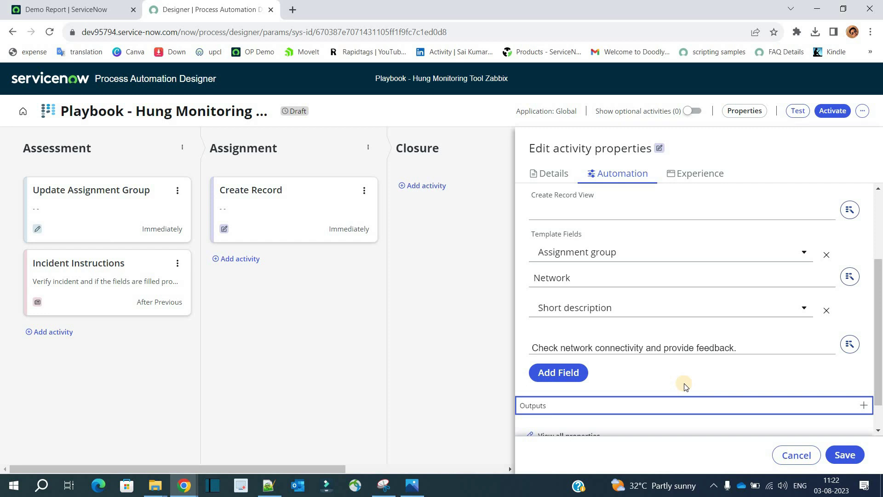
pyautogui.click(684, 384)
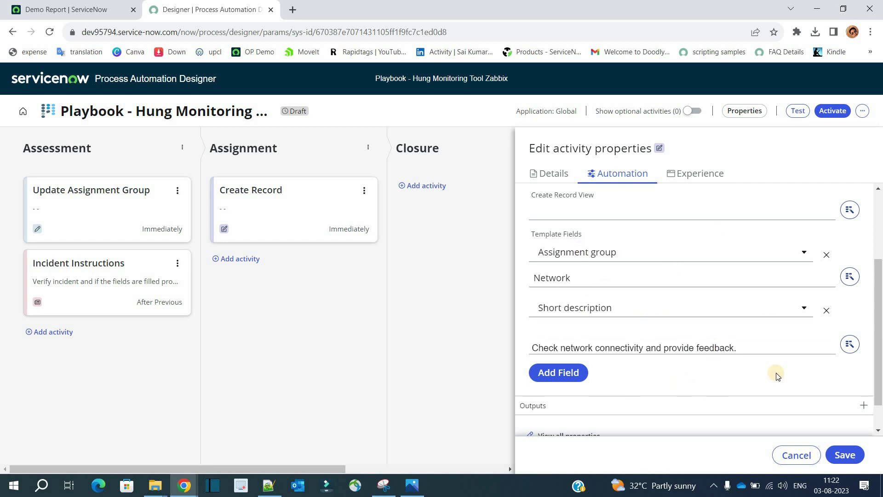
pyautogui.click(845, 455)
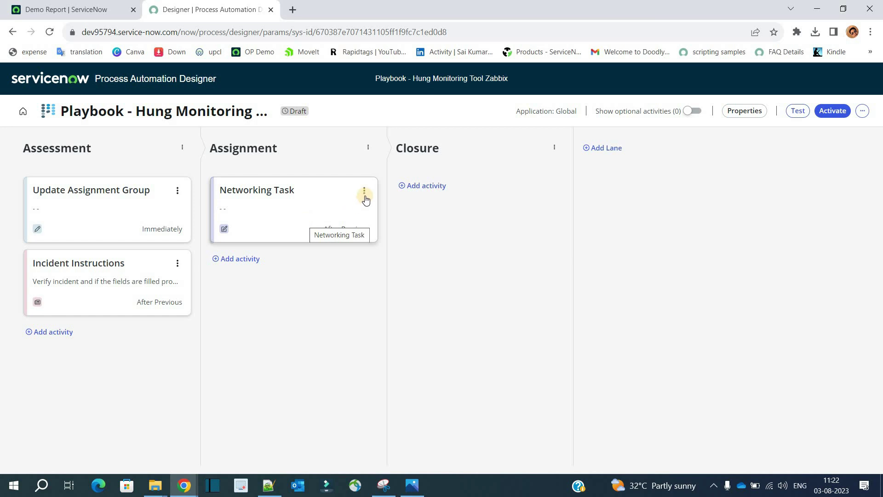
# Add a second Create Record activity to the Assignment lane, below Networking Task.
pyautogui.click(249, 259)
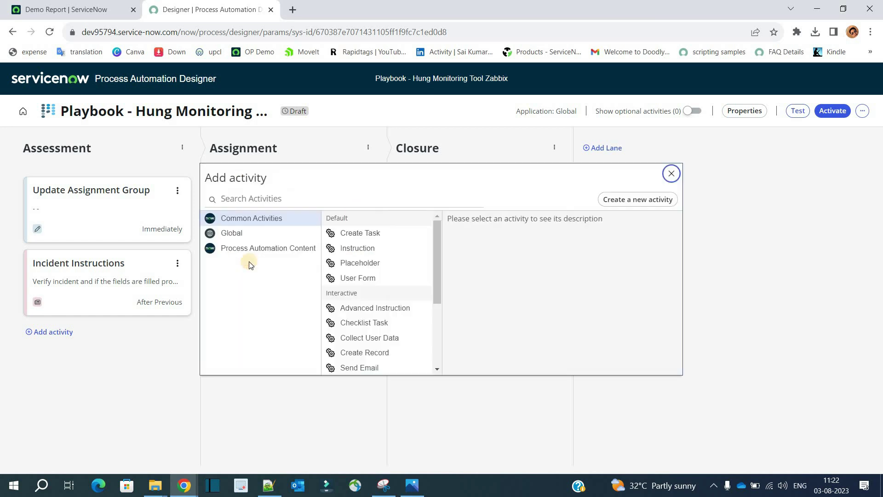
pyautogui.click(394, 307)
pyautogui.scroll(-3, 377, 276)
pyautogui.click(378, 233)
pyautogui.doubleClick(378, 234)
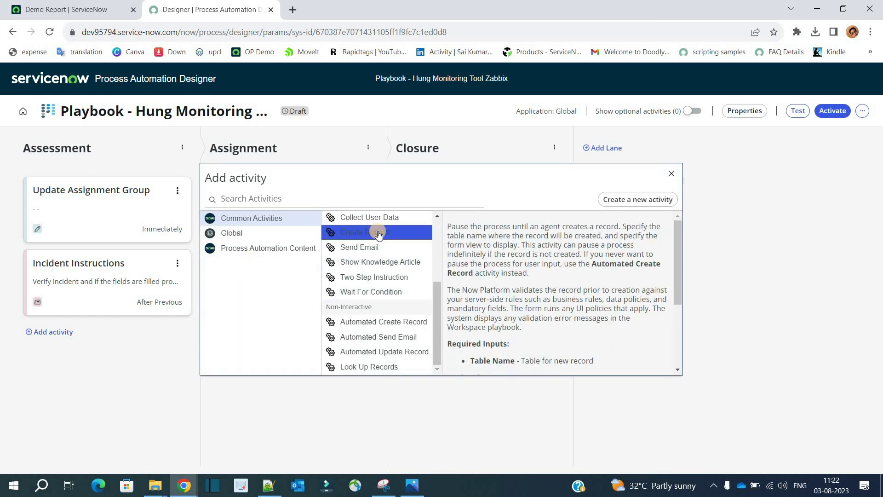
# Label the new activity "Monitoring Task" and have it start After Previous.
pyautogui.tripleClick(584, 216)
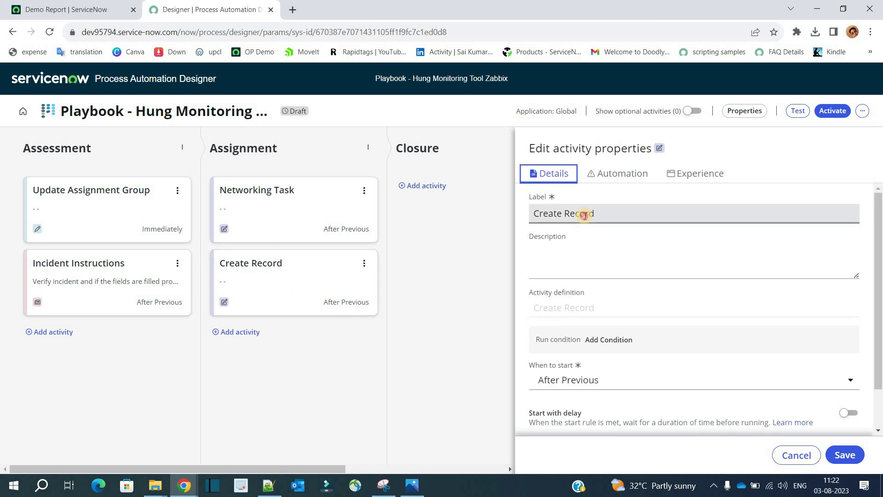
pyautogui.write('Monitoring Task')
pyautogui.click(587, 381)
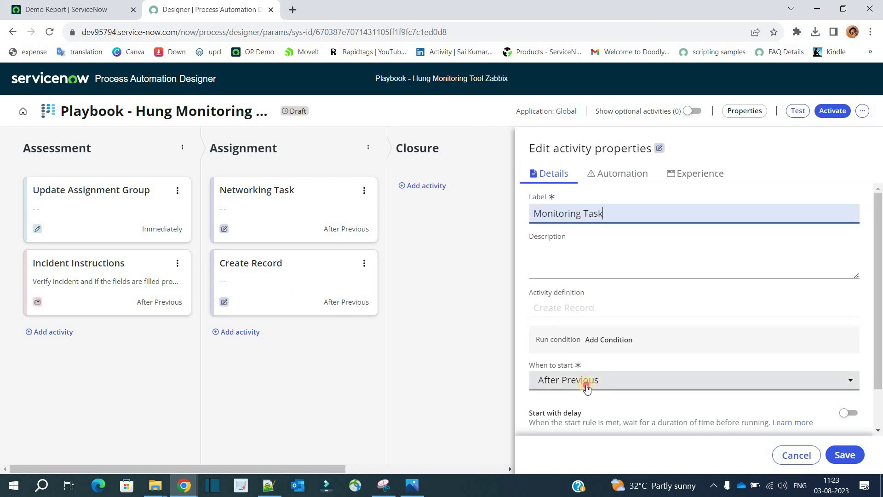
pyautogui.click(594, 437)
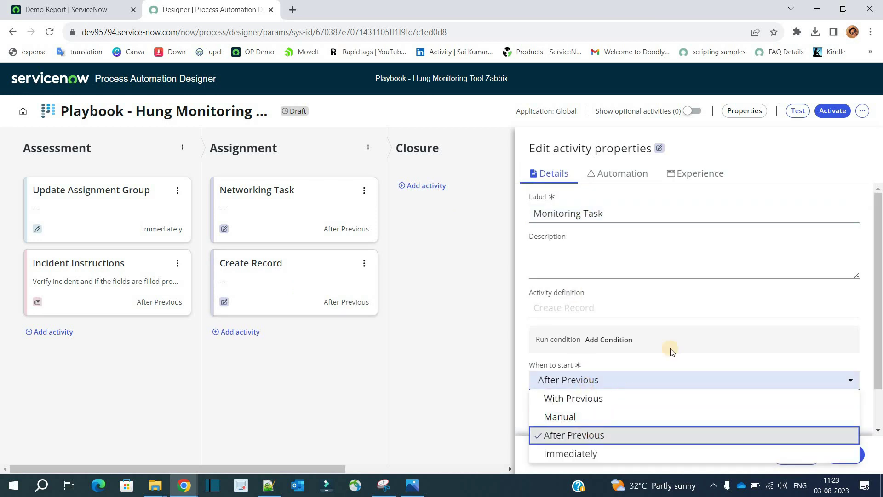
# In the Monitoring Task activity's automation inputs, set the table to Incident Task.
pyautogui.click(622, 175)
pyautogui.click(589, 293)
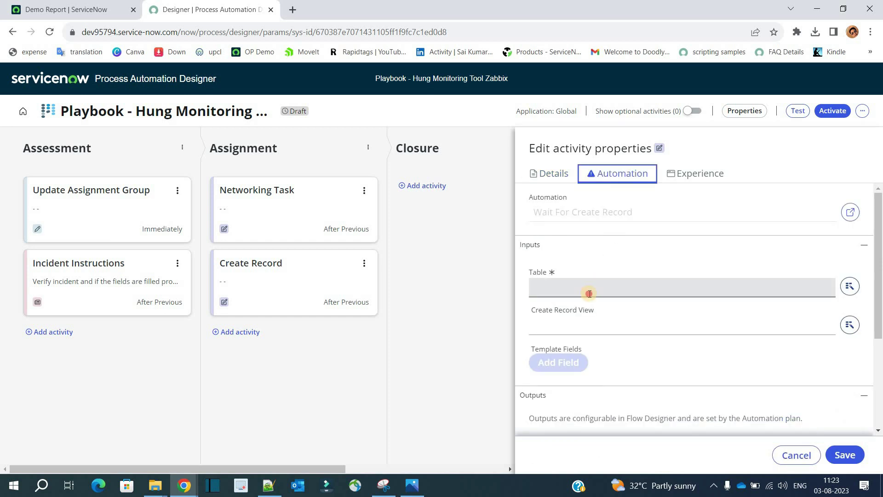
pyautogui.write('incident task')
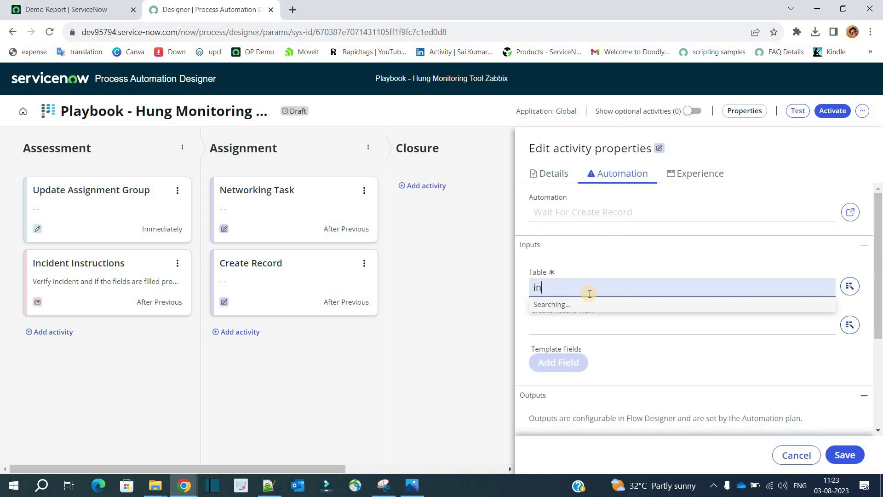
pyautogui.click(572, 426)
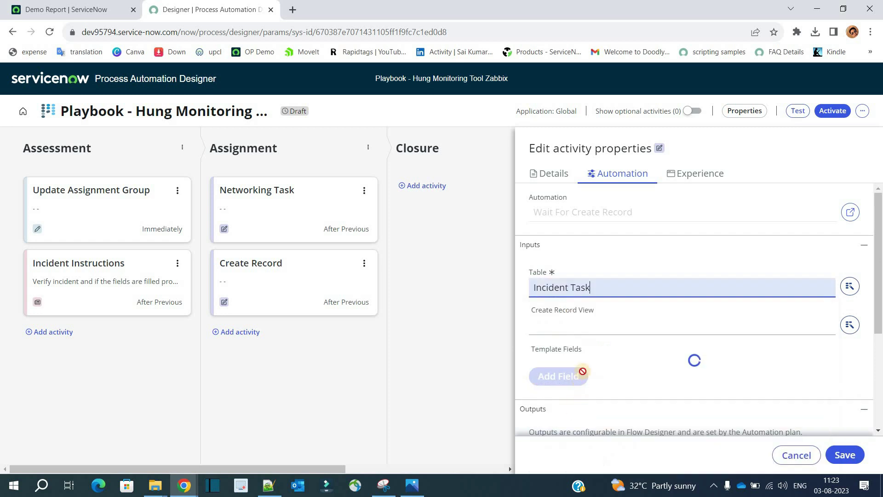
# Set the Monitoring Task's first template field to Assignment group with the value Monitoring Tool.
pyautogui.click(599, 371)
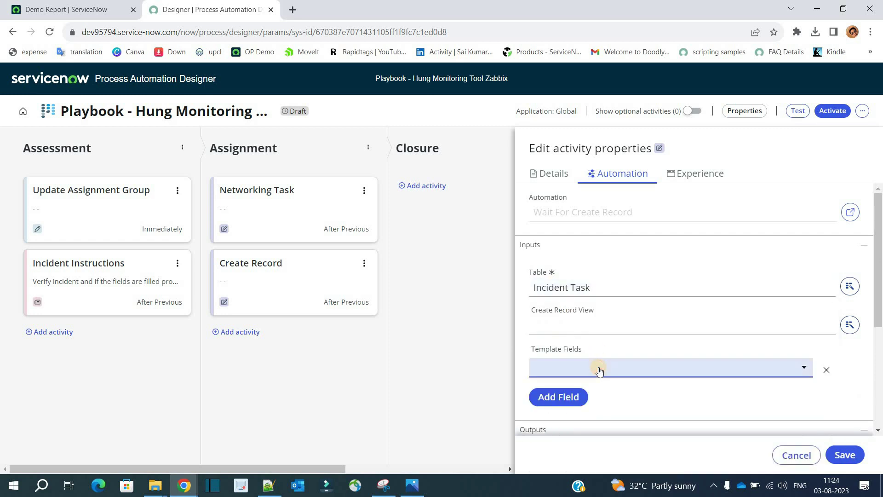
pyautogui.write('assign')
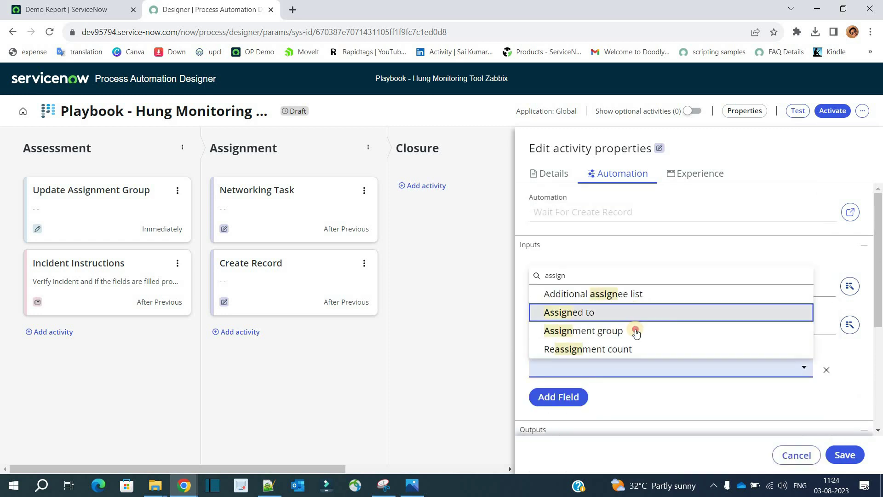
pyautogui.click(633, 329)
pyautogui.click(609, 396)
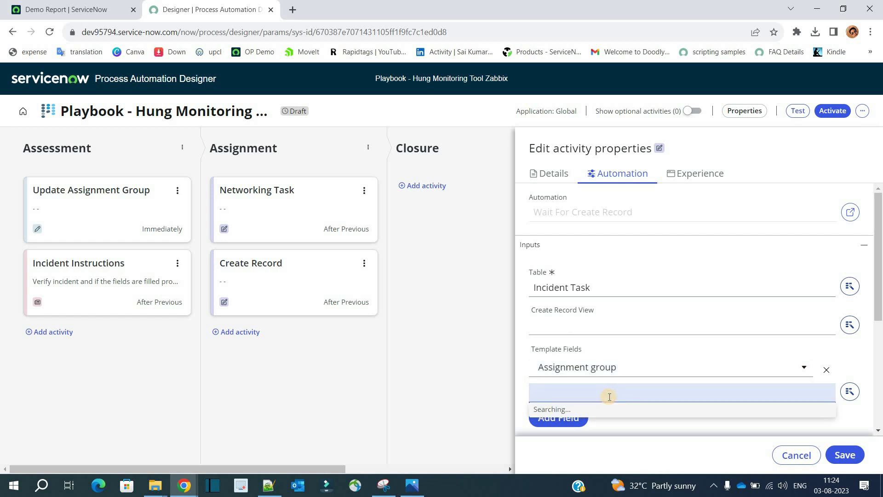
pyautogui.write('monito')
pyautogui.click(573, 424)
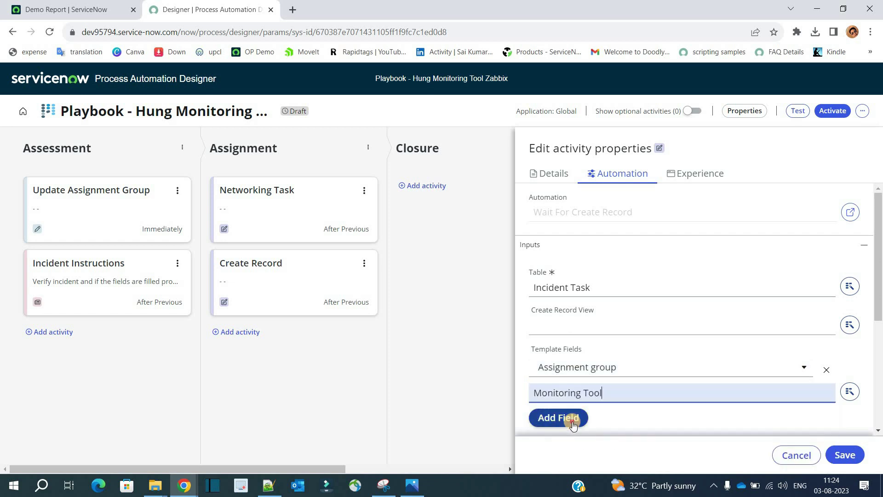
# Add a Short description template field reading "Monitor 24*7 and share the logs." and save the Monitoring Task activity.
pyautogui.click(558, 418)
pyautogui.click(573, 424)
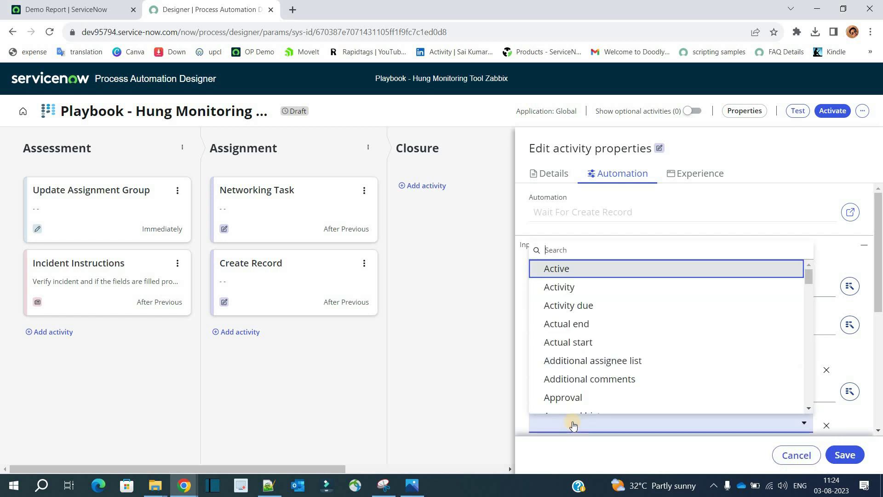
pyautogui.write('short')
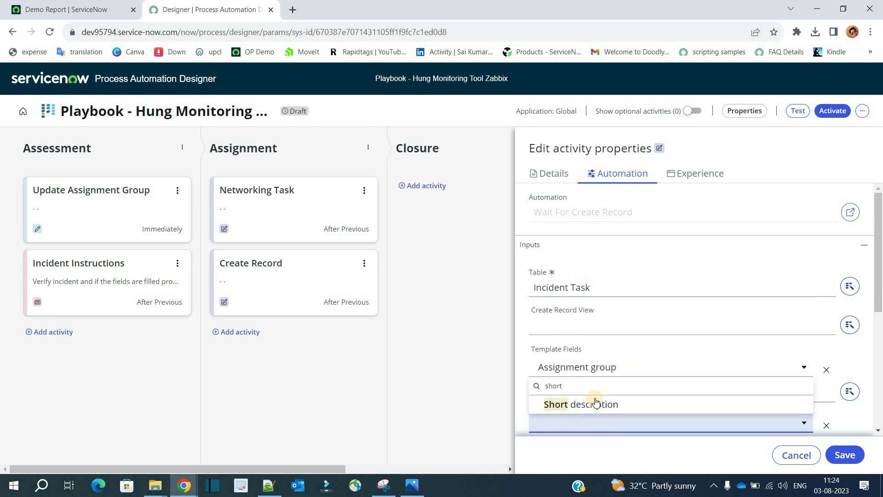
pyautogui.click(596, 403)
pyautogui.scroll(-5, 595, 276)
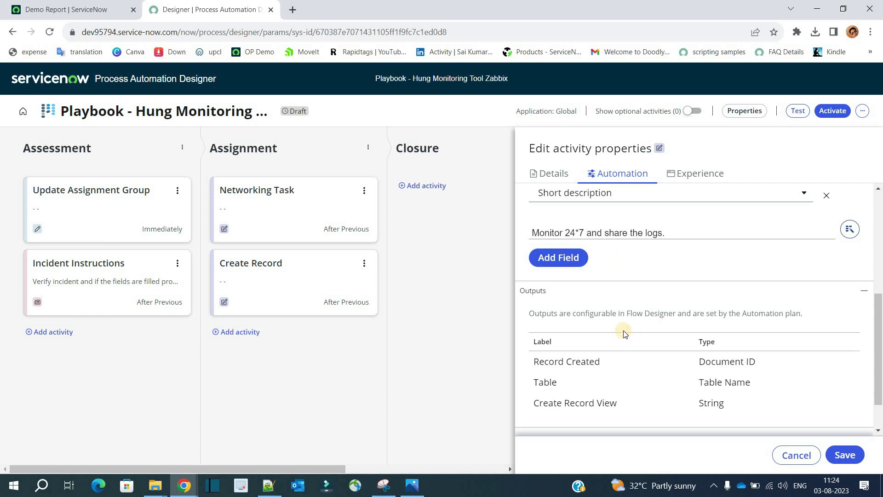
pyautogui.scroll(5, 625, 328)
pyautogui.scroll(-5, 649, 337)
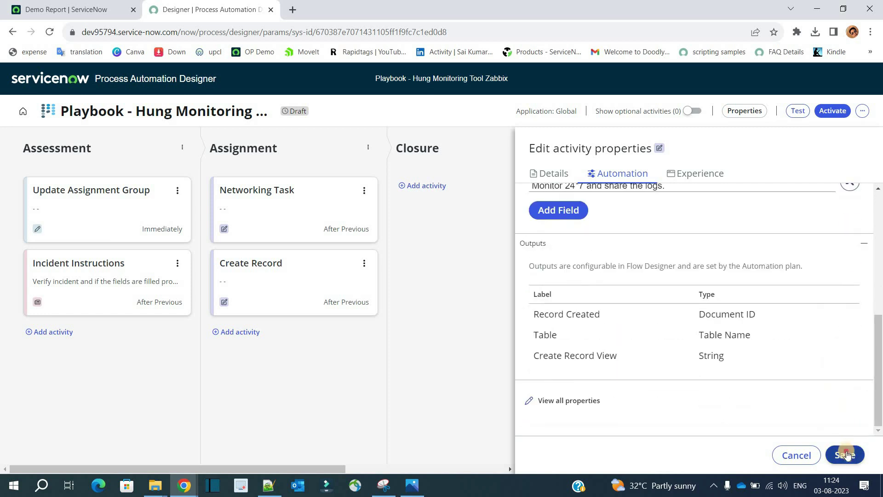
pyautogui.click(846, 454)
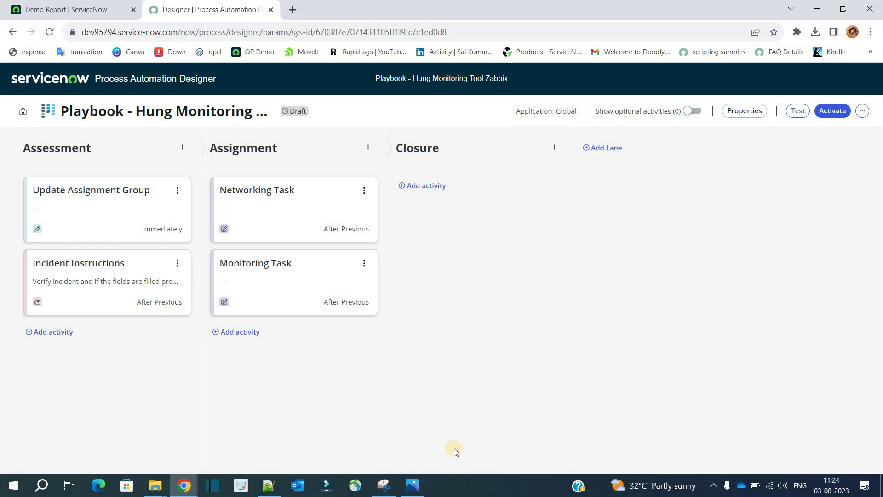
# Consult the playbook diagram image for the closure stage and add a Checklist Task activity to the Closure lane.
pyautogui.hotkey('alt', 'Tab')
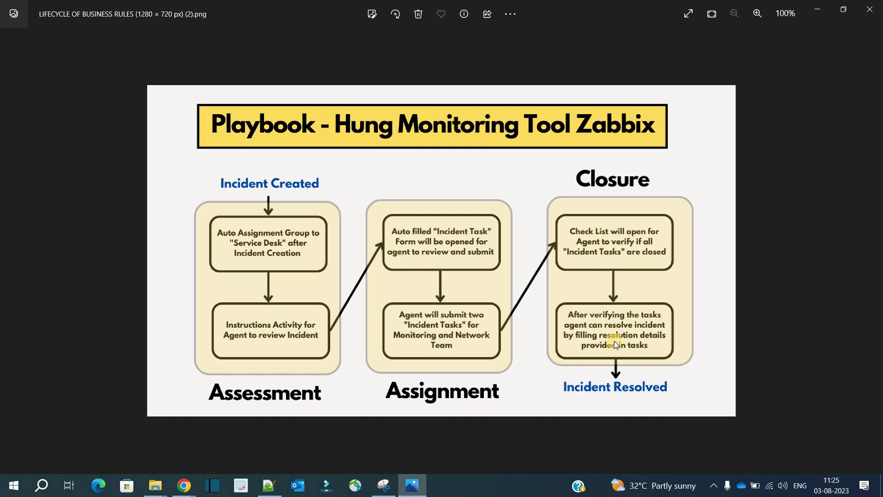
pyautogui.hotkey('alt', 'Tab')
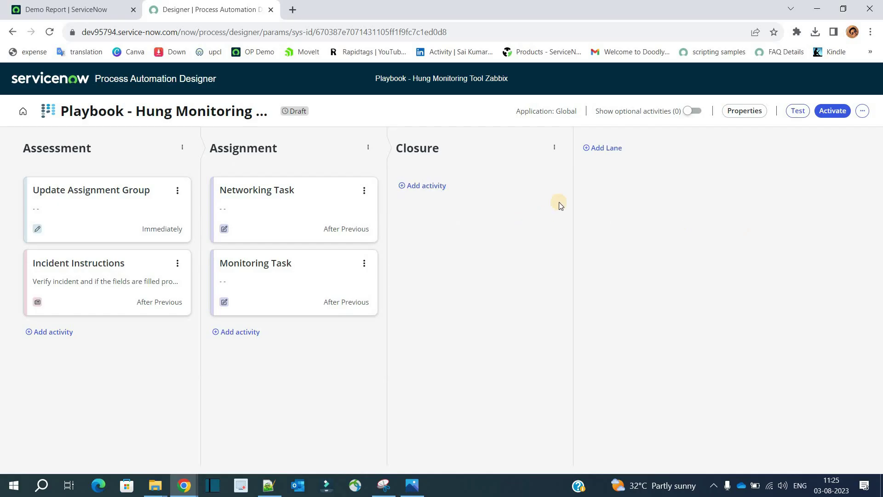
pyautogui.click(425, 189)
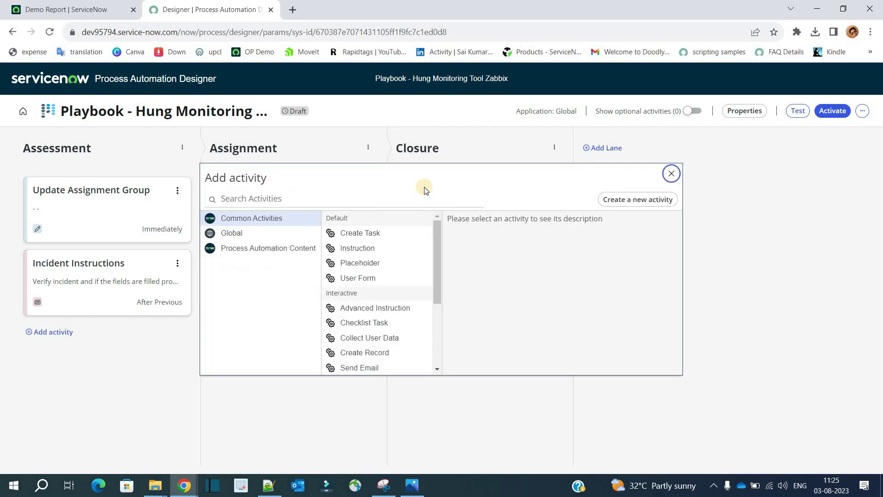
pyautogui.click(376, 260)
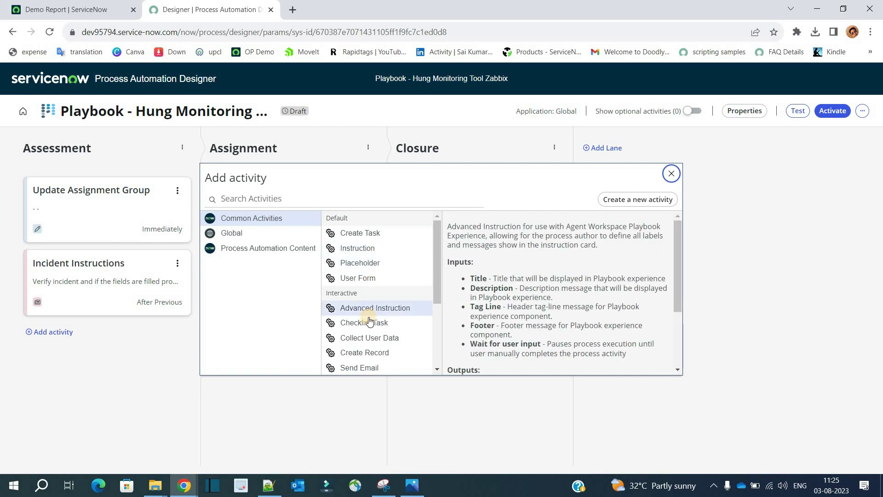
pyautogui.press('Escape')
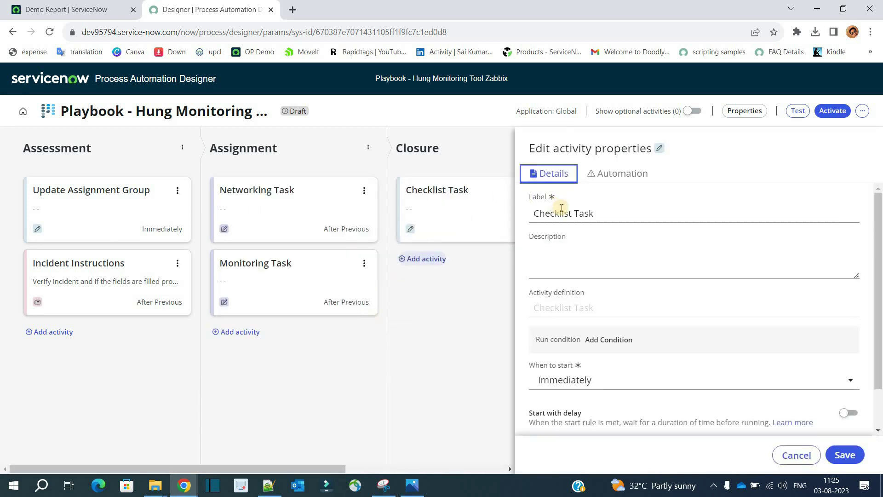
# Label the checklist activity "Final Review" and describe it as "See checklist and provide final review".
pyautogui.tripleClick(559, 208)
pyautogui.write('Final Review')
pyautogui.click(568, 247)
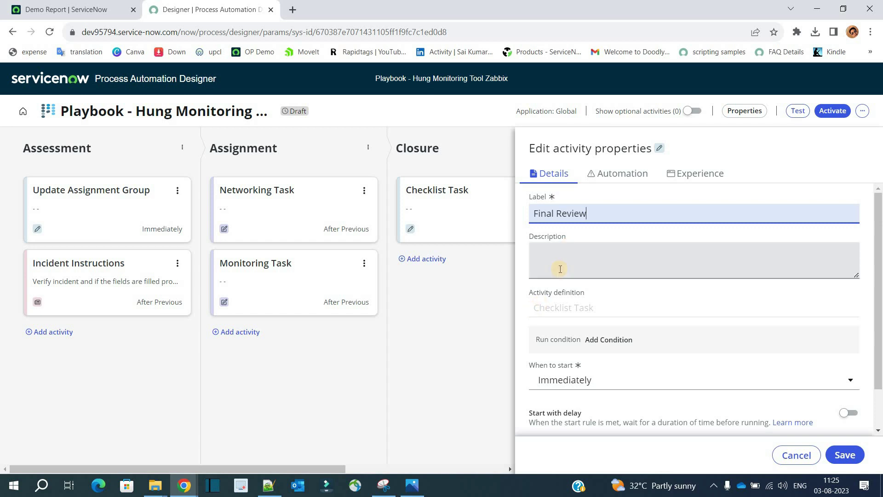
pyautogui.write('See checklist and provide final review')
pyautogui.click(606, 306)
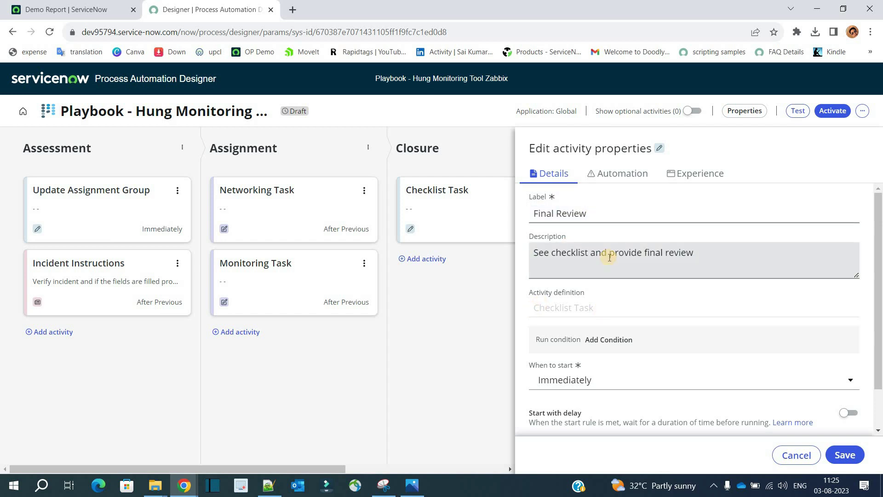
# Have the Final Review activity start After Previous and set its checklist template to Monitoring Automantion Process Checklist.
pyautogui.click(599, 384)
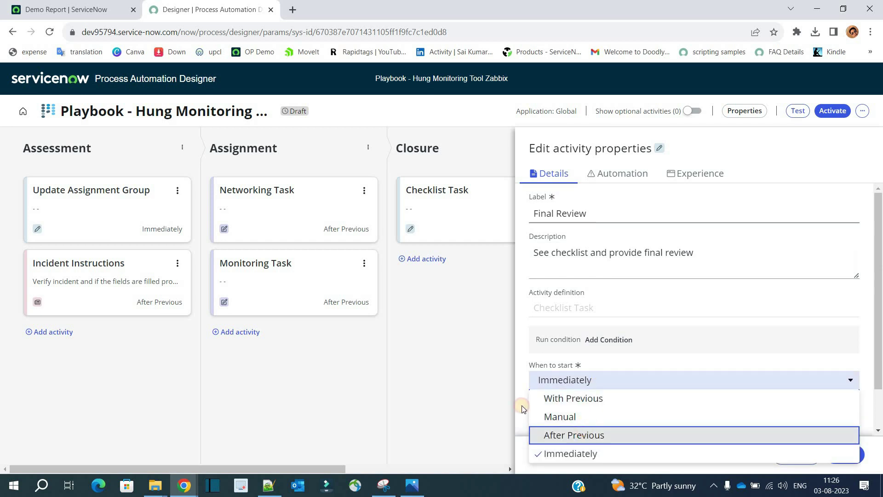
pyautogui.click(583, 435)
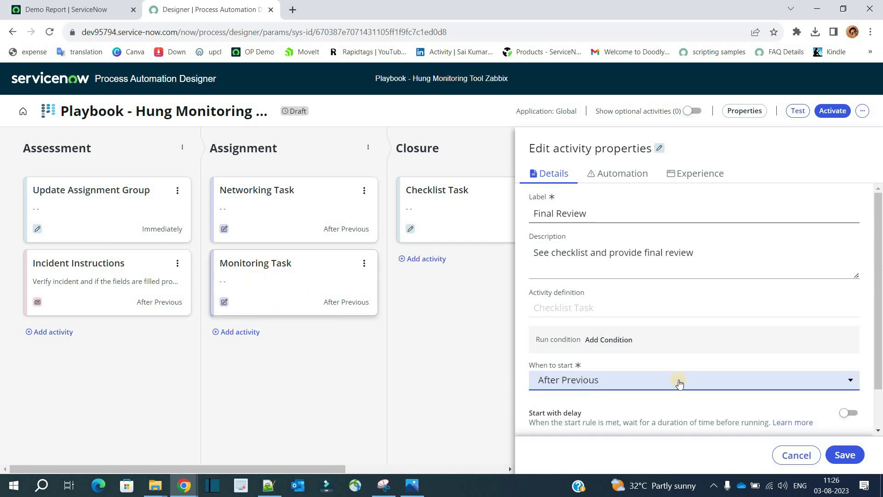
pyautogui.click(625, 174)
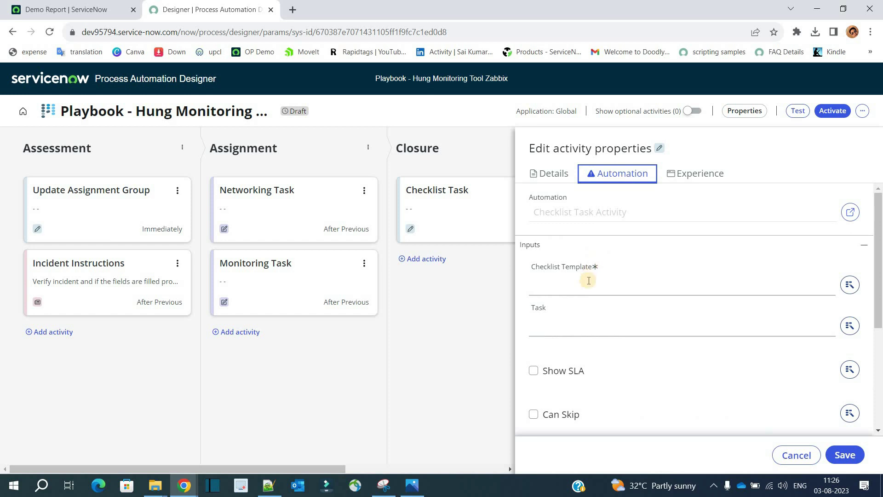
pyautogui.click(587, 289)
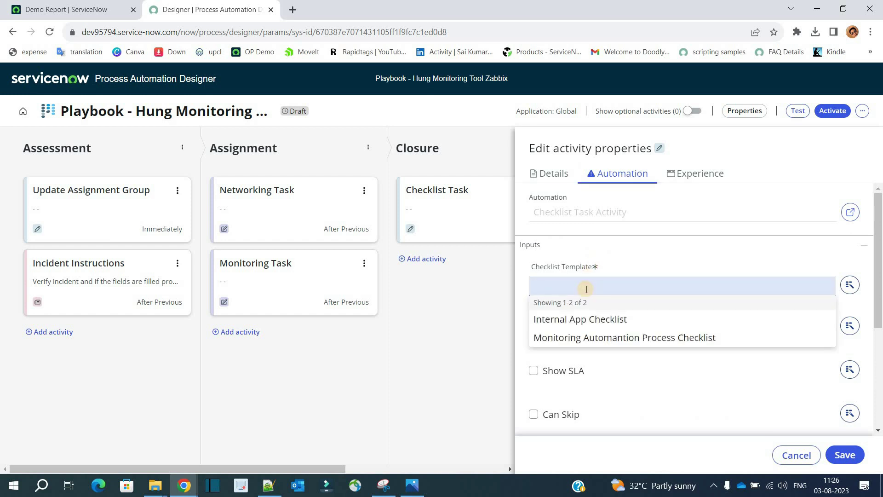
pyautogui.click(596, 339)
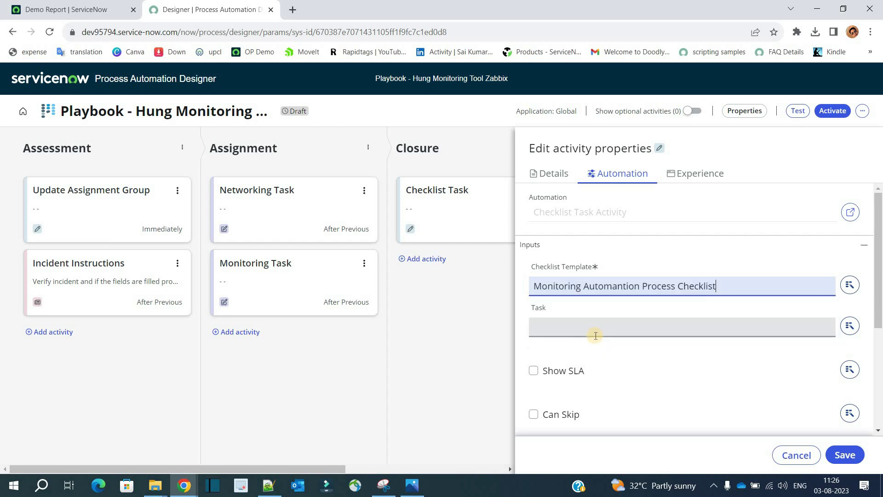
# Leave the remaining checklist inputs empty and save the Final Review activity in the Closure lane.
pyautogui.click(618, 269)
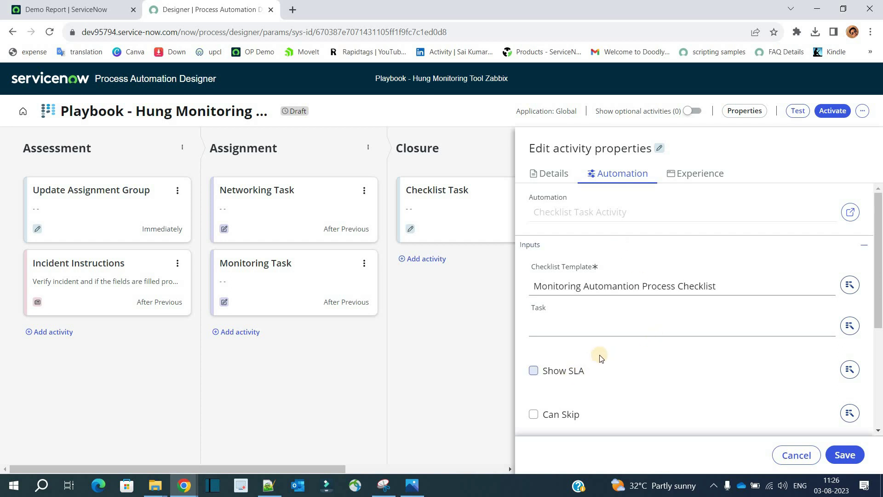
pyautogui.scroll(-3, 568, 272)
pyautogui.click(842, 455)
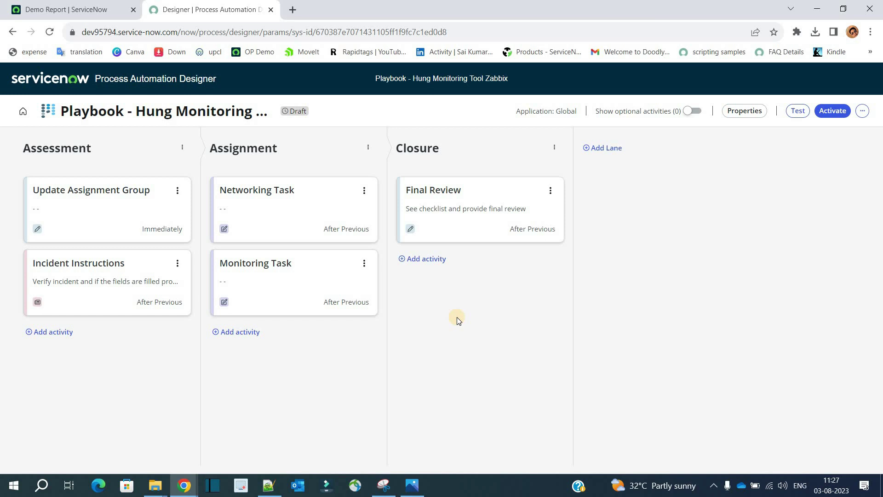
# Add a User Form activity to the Closure lane labelled "Verify & Closure" and described as "Verify the issue with user and close the incident".
pyautogui.click(427, 258)
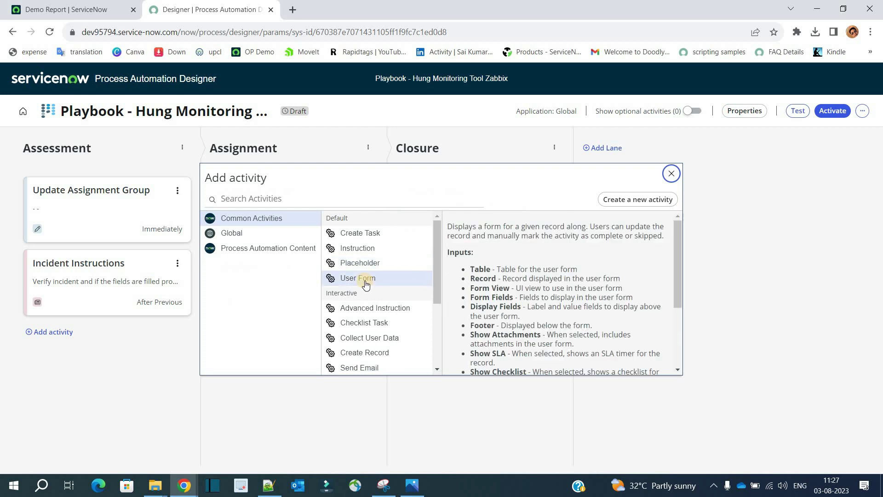
pyautogui.press('Escape')
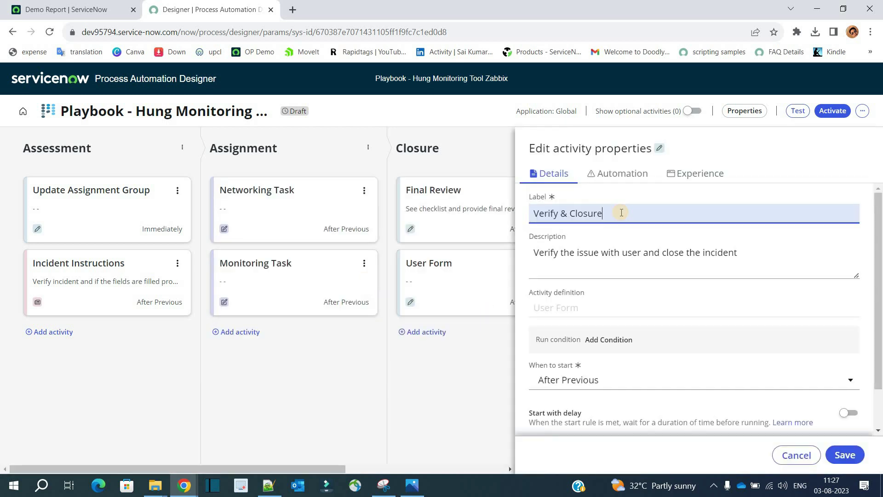
pyautogui.click(598, 252)
pyautogui.hotkey('ctrl', 'a')
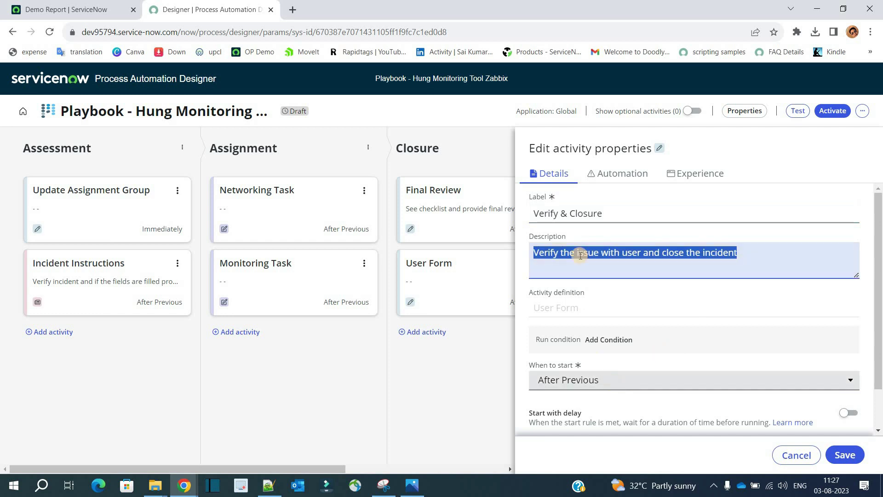
# Set the user form's automation table to Incident and its record to the trigger's Incident Record.
pyautogui.click(616, 175)
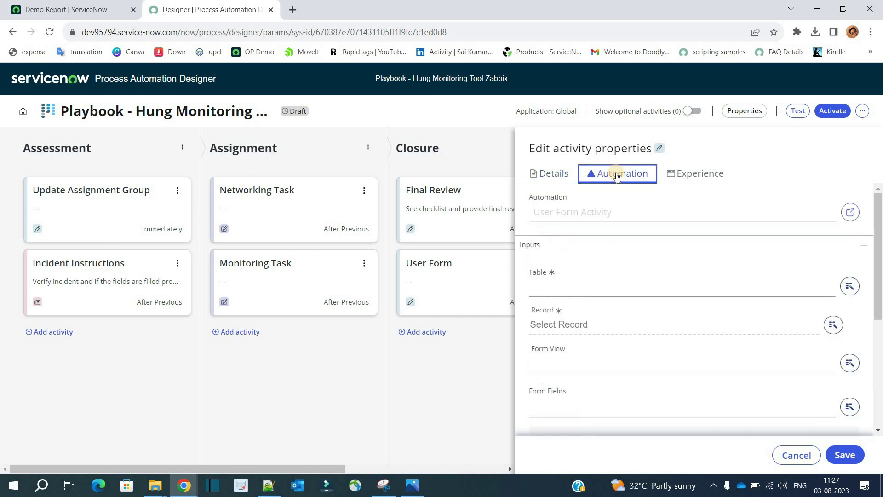
pyautogui.click(562, 289)
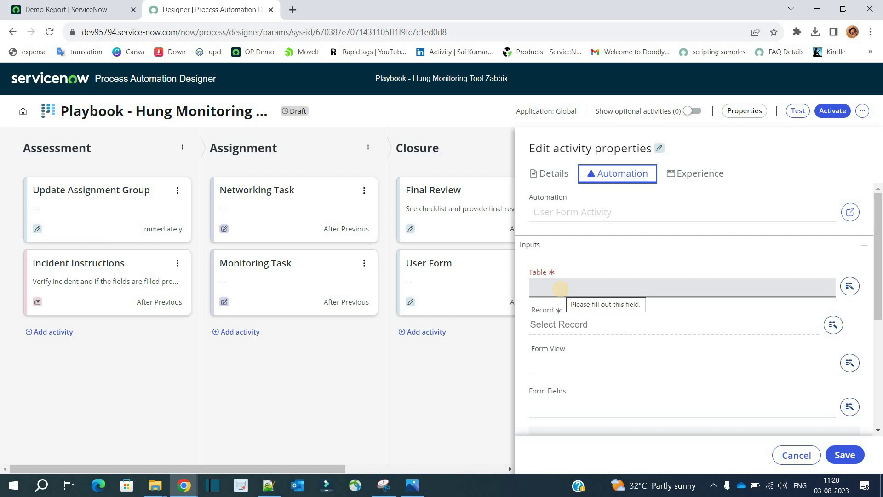
pyautogui.click(562, 289)
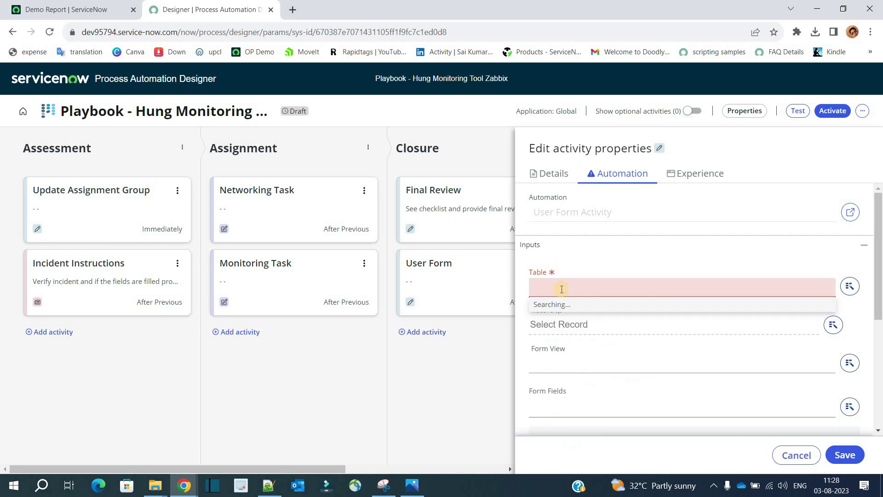
pyautogui.write('incident')
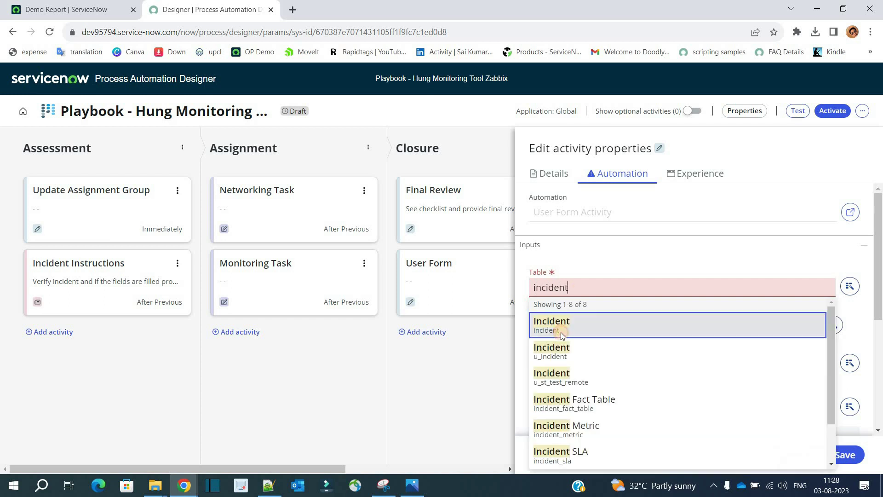
pyautogui.click(564, 322)
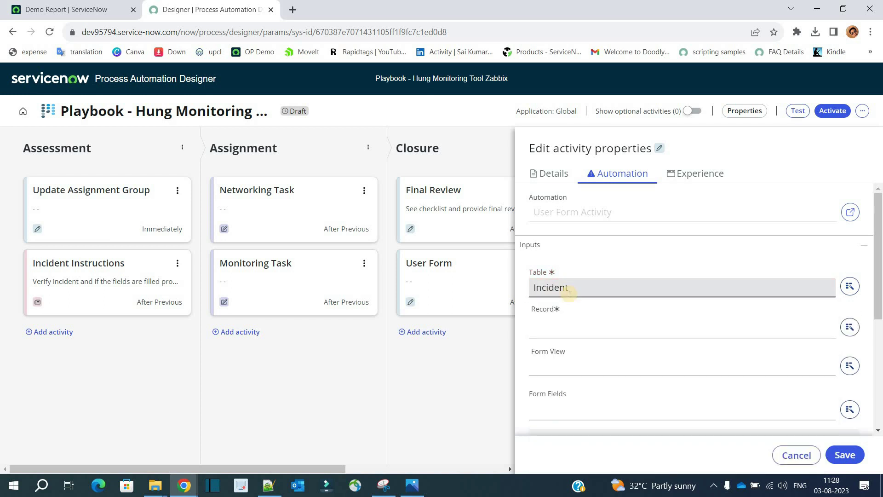
pyautogui.click(567, 331)
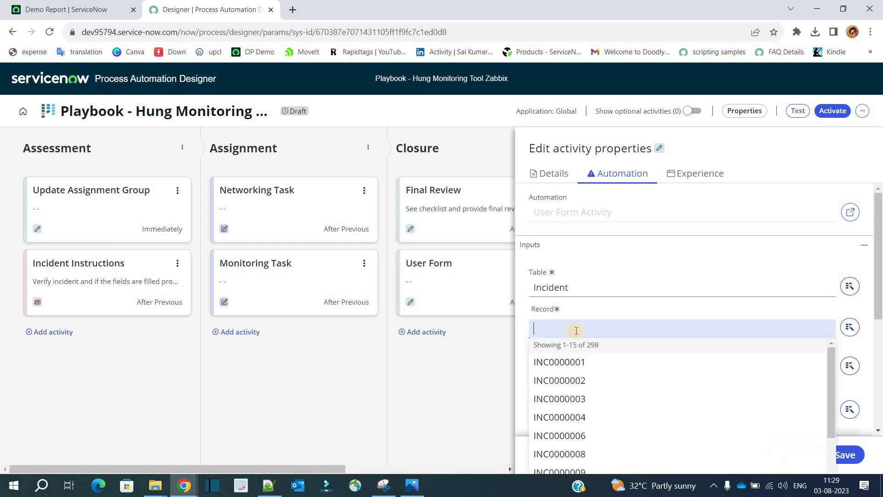
pyautogui.click(848, 327)
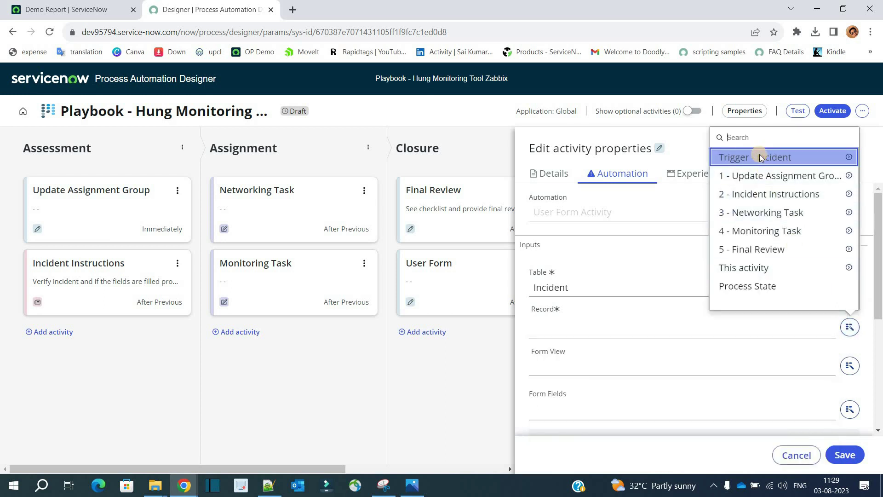
pyautogui.click(849, 157)
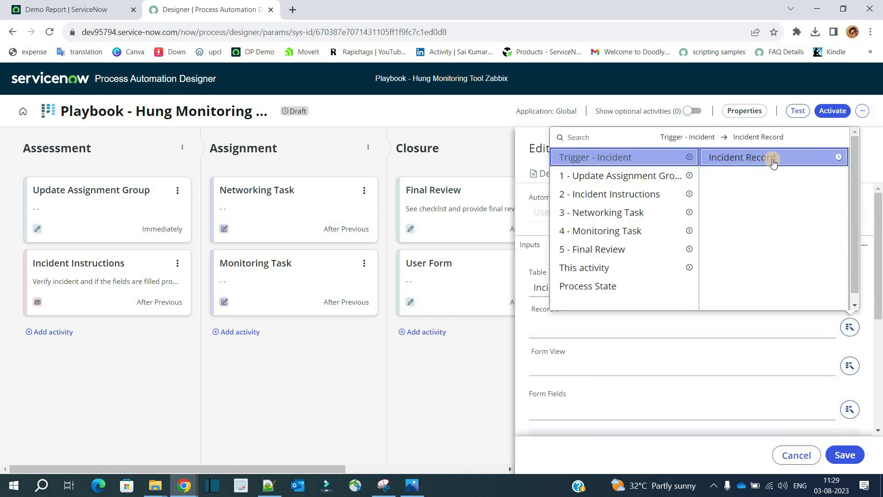
pyautogui.press('Return')
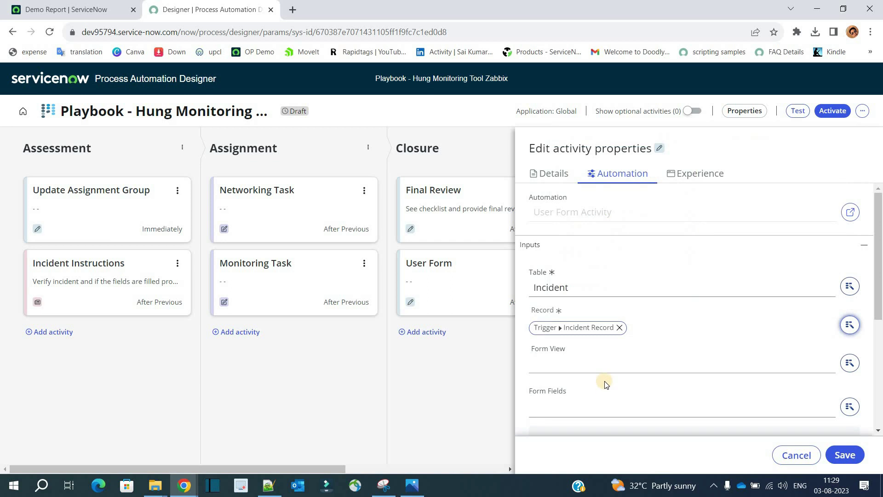
# Enter "state,close_code, close_notes" as the form fields and save the Verify & Closure activity.
pyautogui.click(547, 415)
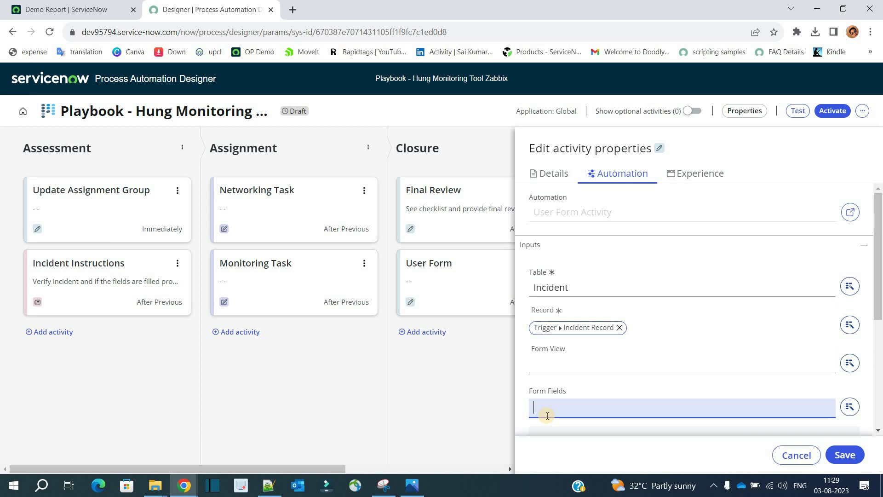
pyautogui.write('state,close codes, close_notes')
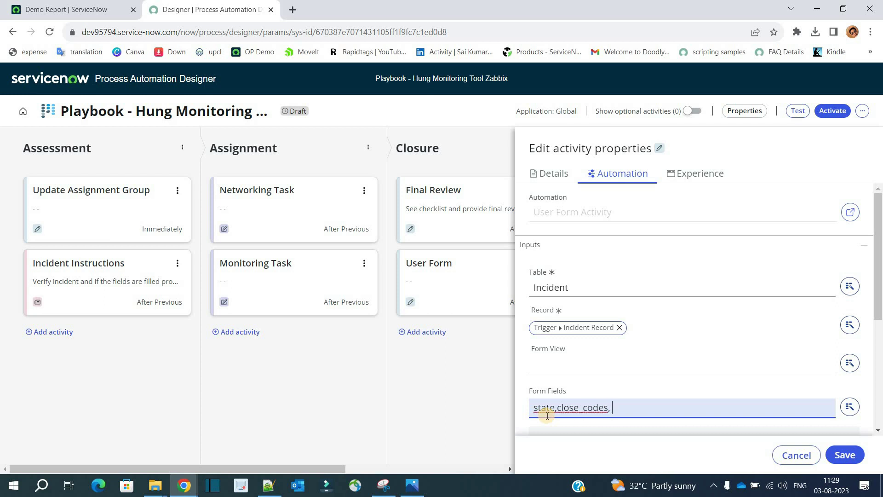
pyautogui.click(608, 408)
pyautogui.press('BackSpace')
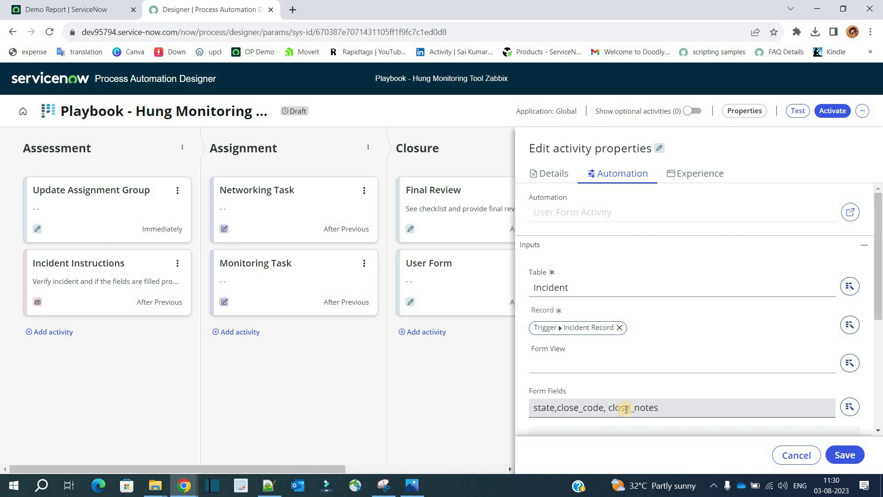
pyautogui.click(845, 455)
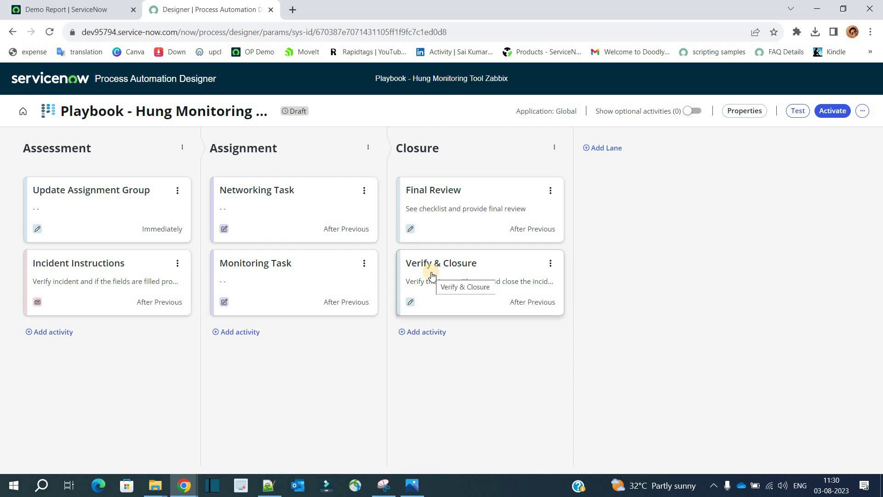
# Activate the Hung Monitoring Tool Zabbix playbook and check its publication status.
pyautogui.click(832, 110)
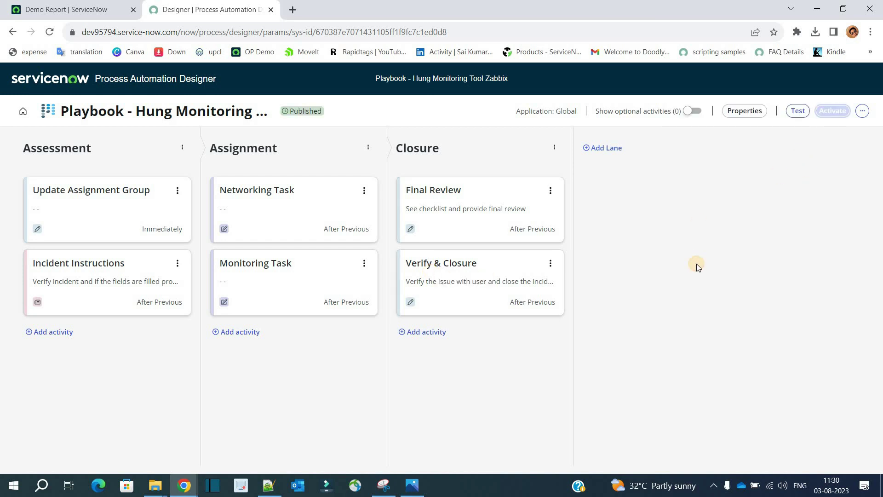
pyautogui.doubleClick(305, 111)
pyautogui.click(743, 186)
# Review the trigger conditions in the playbook's schedule properties, select the short description value, and close the properties without saving.
pyautogui.click(756, 115)
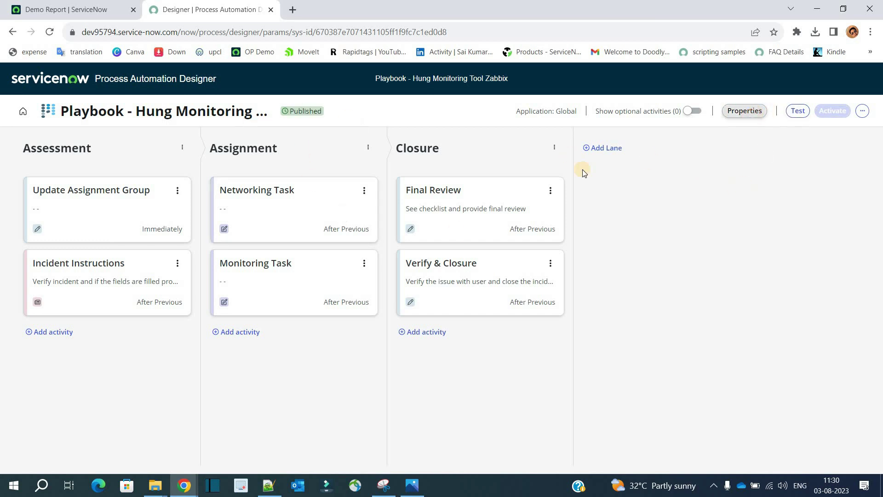
pyautogui.click(305, 153)
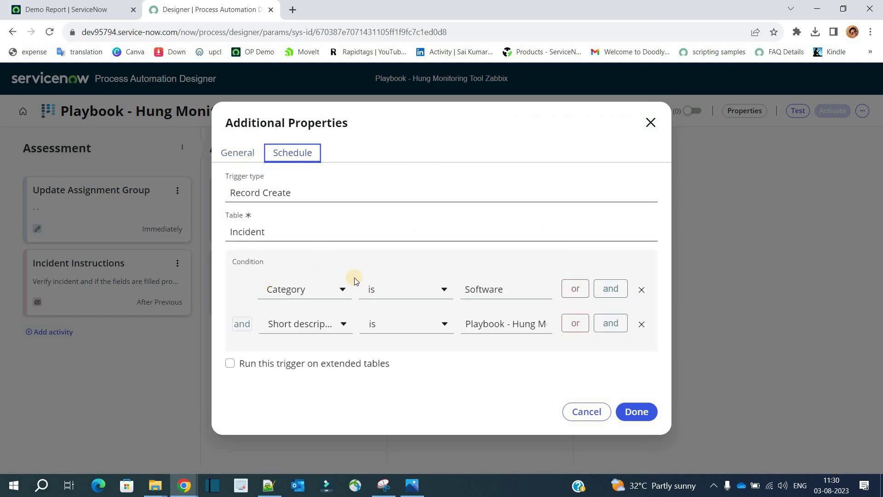
pyautogui.click(495, 332)
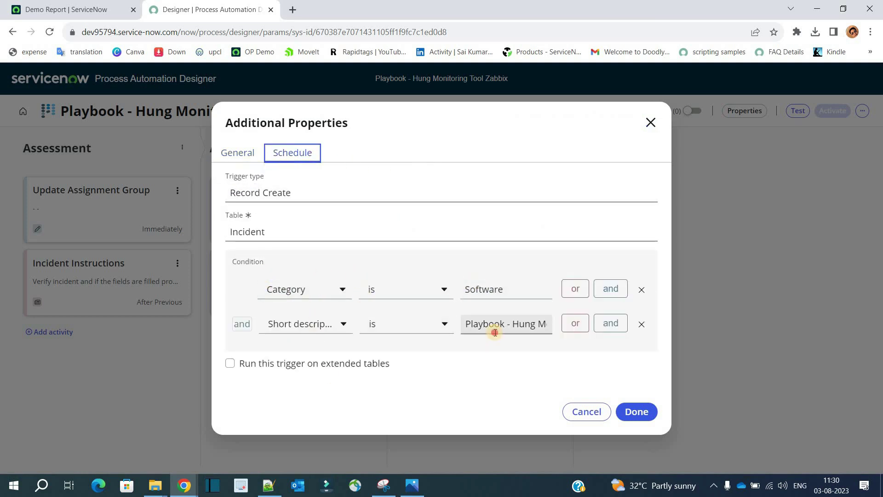
pyautogui.tripleClick(496, 332)
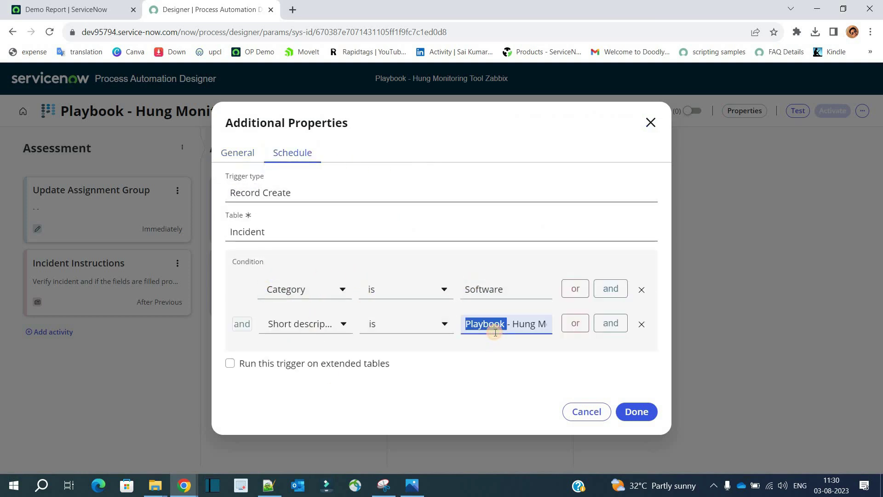
pyautogui.click(584, 412)
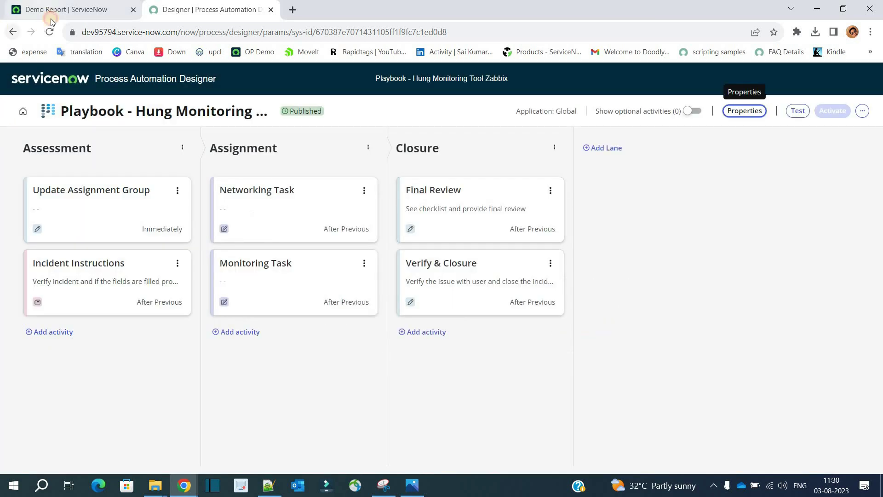
# Search the ServiceNow navigator for "agent wor" and open Agent Workspace Home.
pyautogui.click(44, 4)
pyautogui.tripleClick(78, 108)
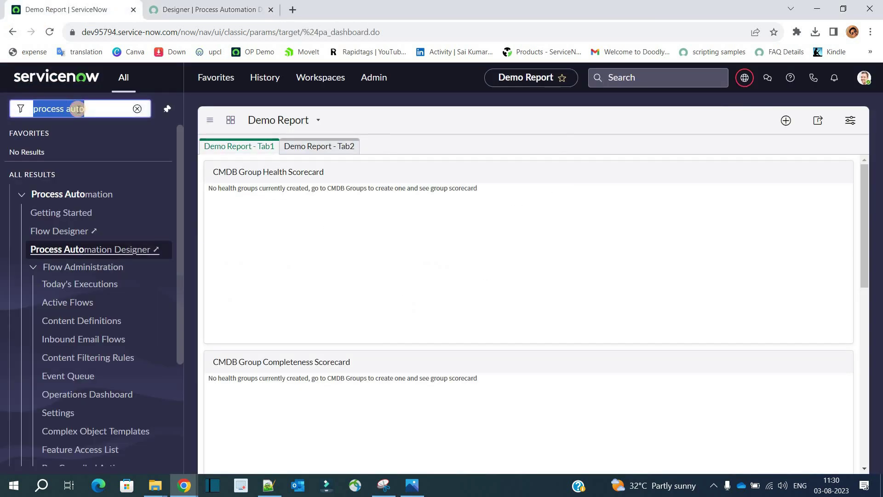
pyautogui.write('agent wor')
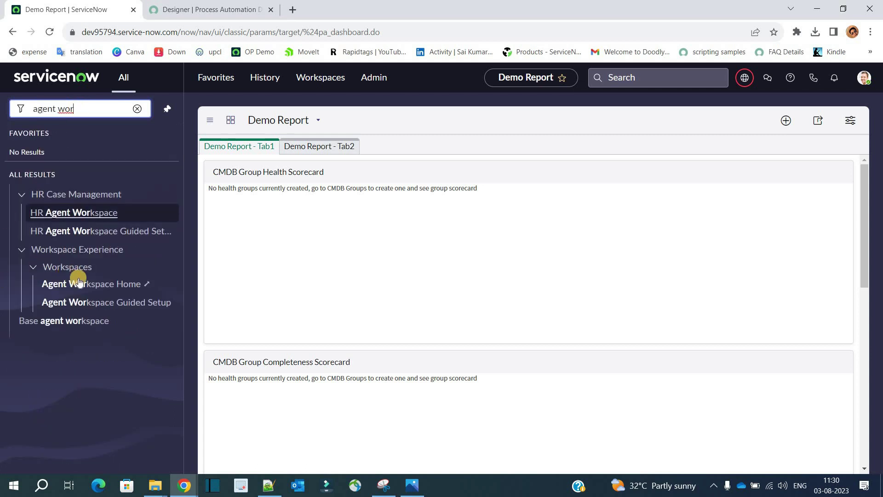
pyautogui.click(82, 282)
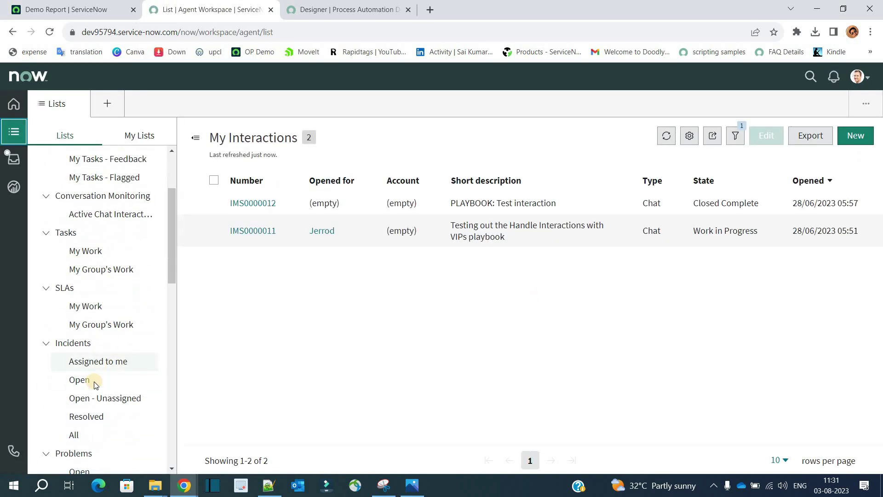
# Create a new incident from the Open incidents list, choose its caller, and set the category to Software.
pyautogui.click(106, 380)
pyautogui.click(851, 134)
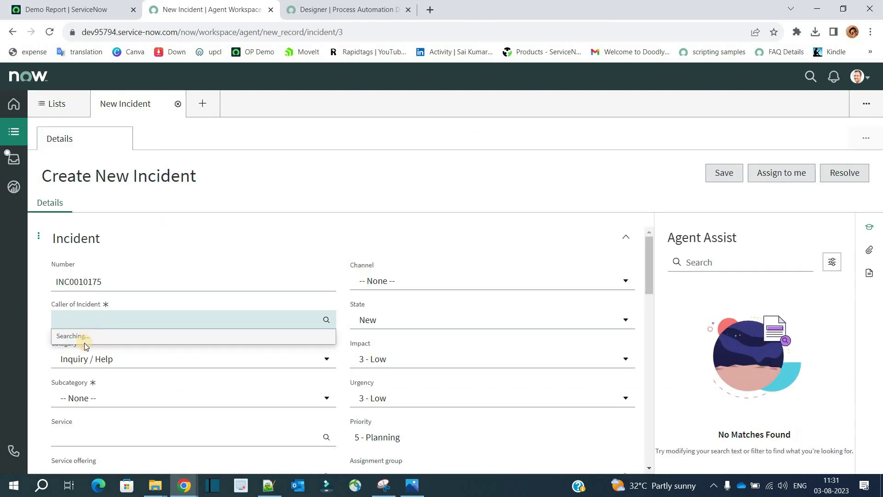
pyautogui.click(86, 358)
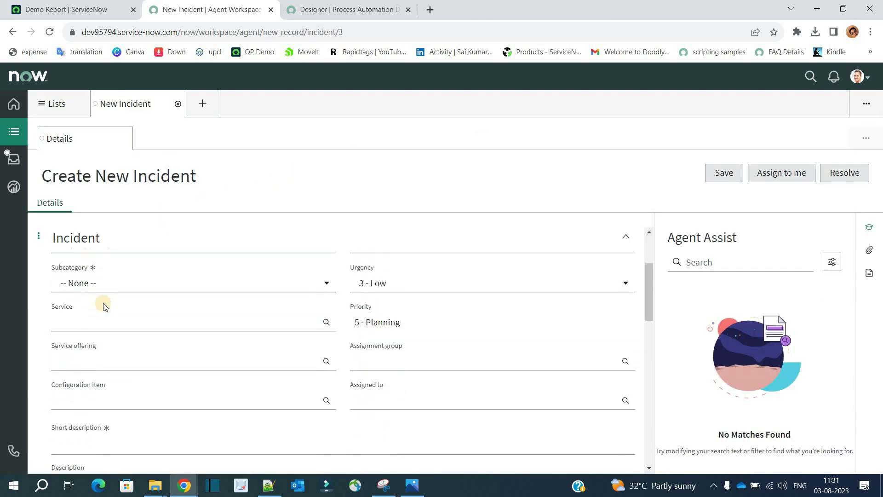
pyautogui.click(109, 359)
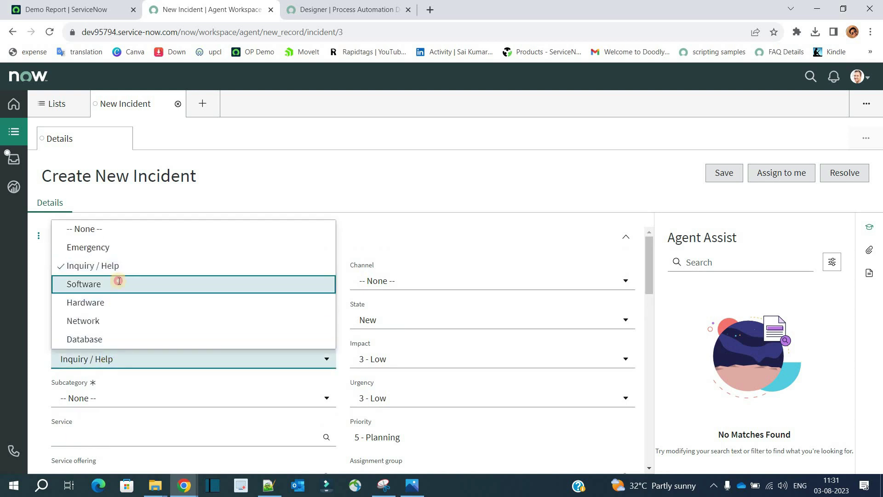
pyautogui.click(118, 283)
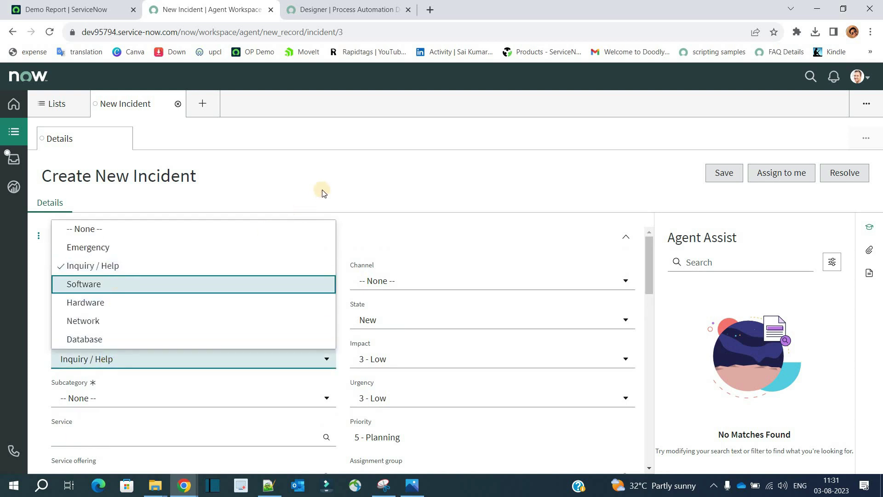
# Enter "Playbook - Hung Monitoring Tool Zabbix" as the incident's short description and save the incident.
pyautogui.scroll(-4, 173, 384)
pyautogui.click(174, 386)
pyautogui.write('Playbook - Hung Monitoring Tool Zabbix')
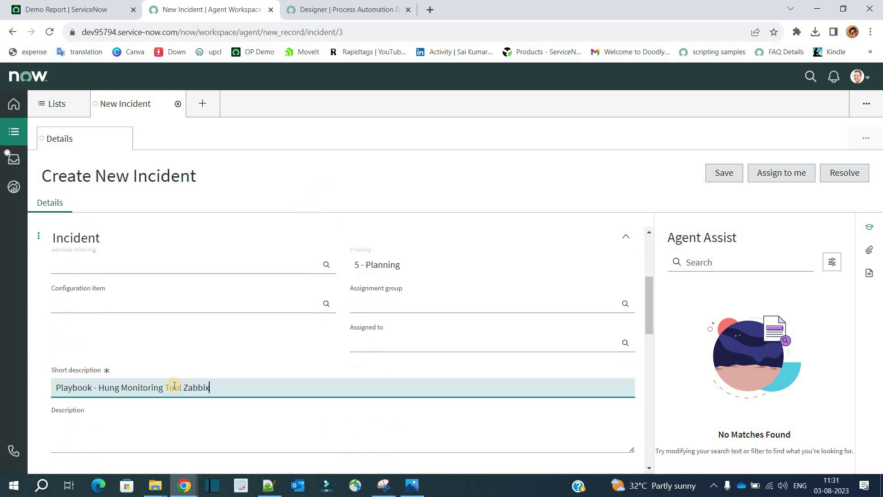
pyautogui.click(720, 172)
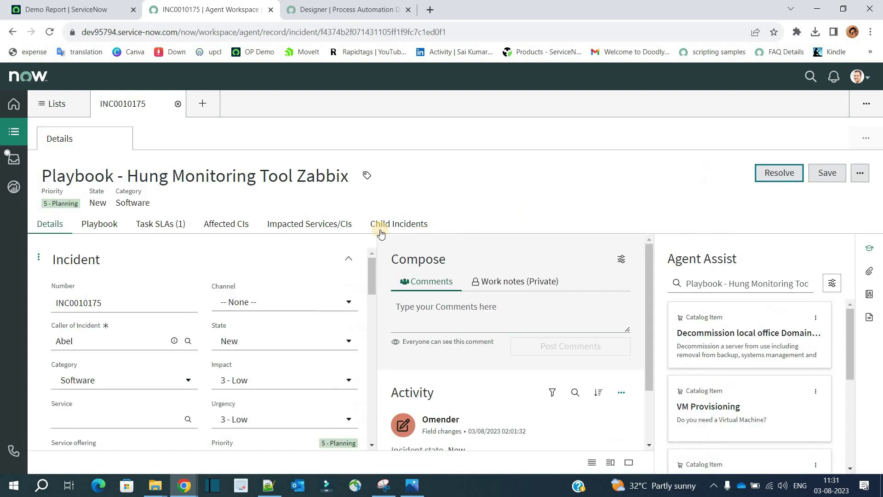
# Open the incident's playbook and compare its stages with the process design.
pyautogui.click(107, 230)
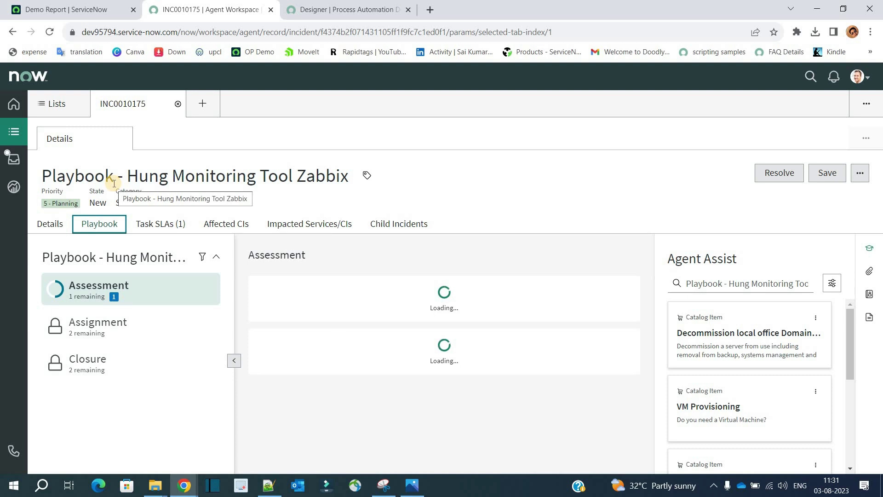
pyautogui.click(322, 9)
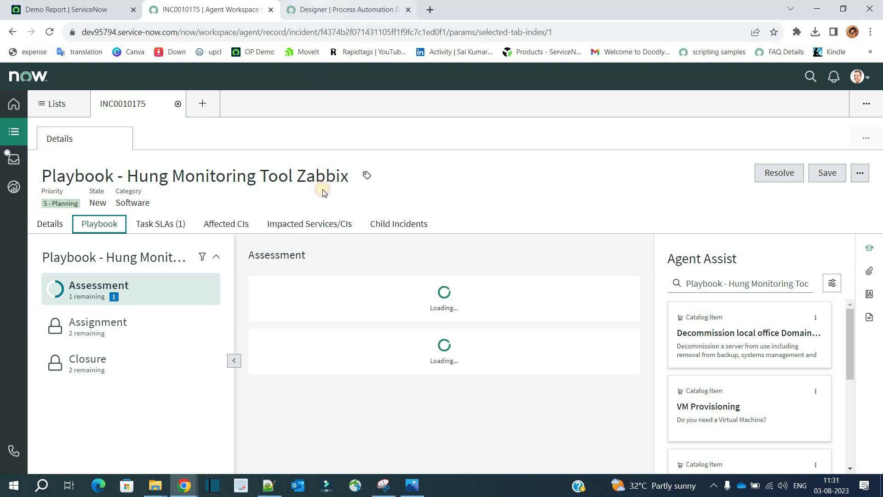
pyautogui.click(179, 9)
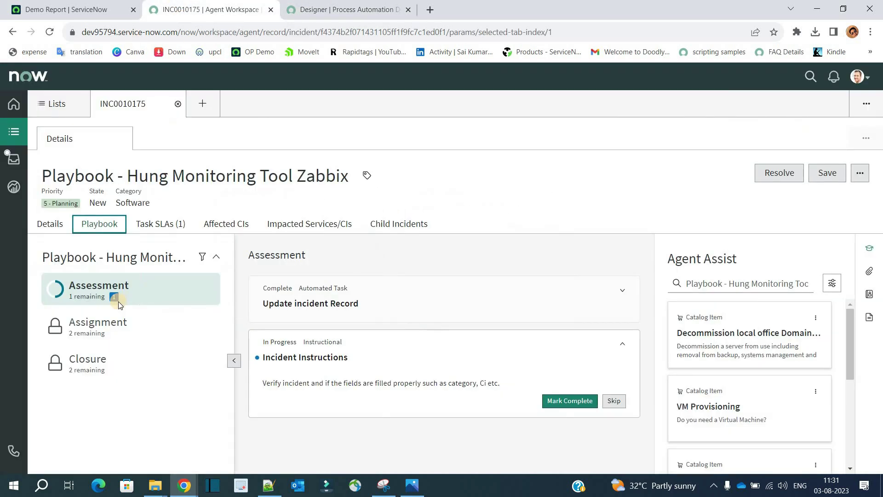